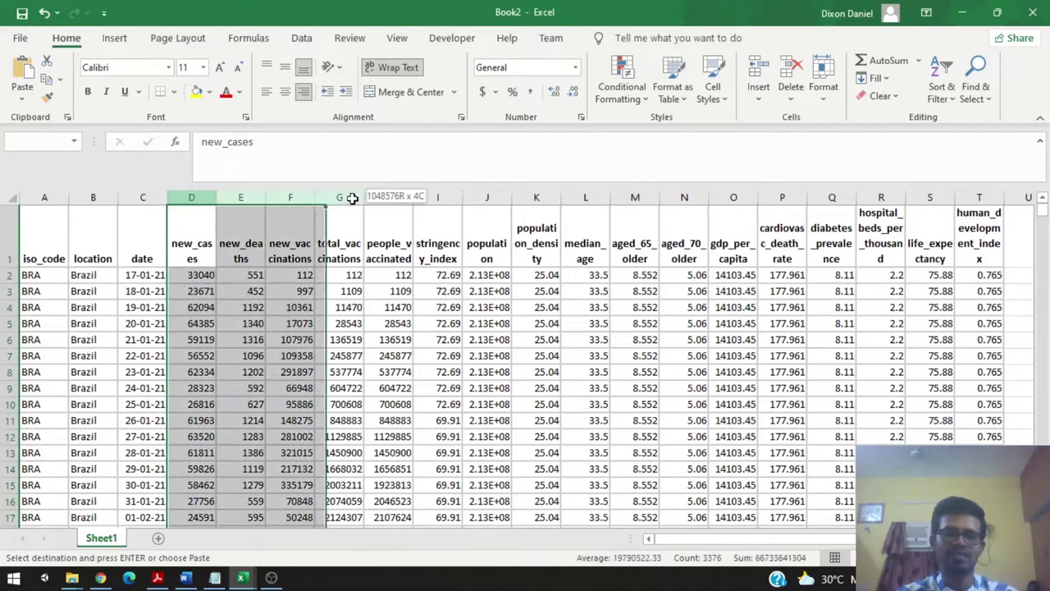
Inspect the new_cases, new_deaths and new_vaccinations headers in D1:F1, then go to the File backstage.
left_click_drag(192, 197, 556, 188)
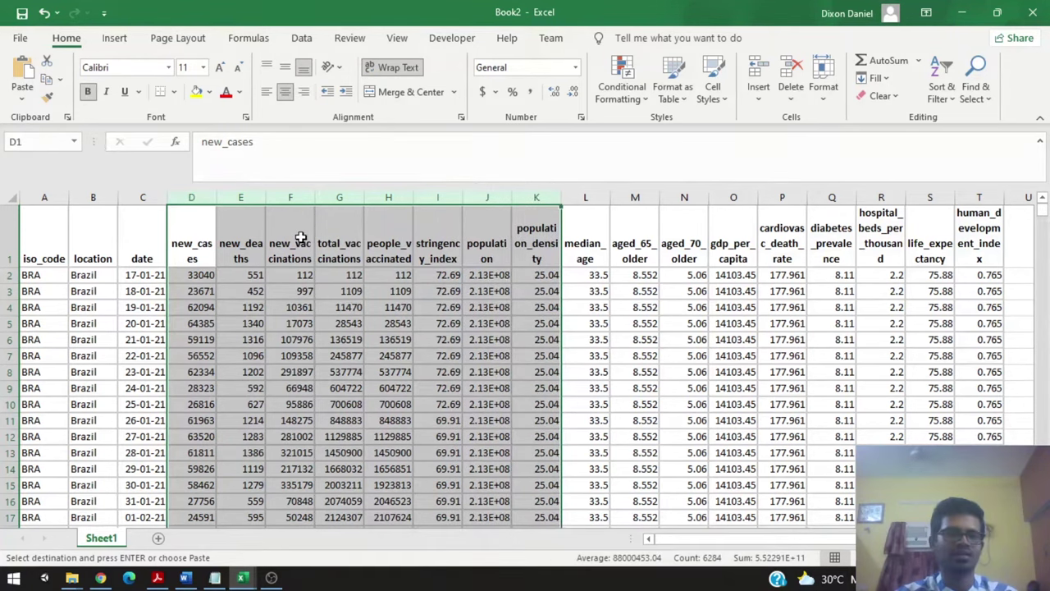
left_click(197, 242)
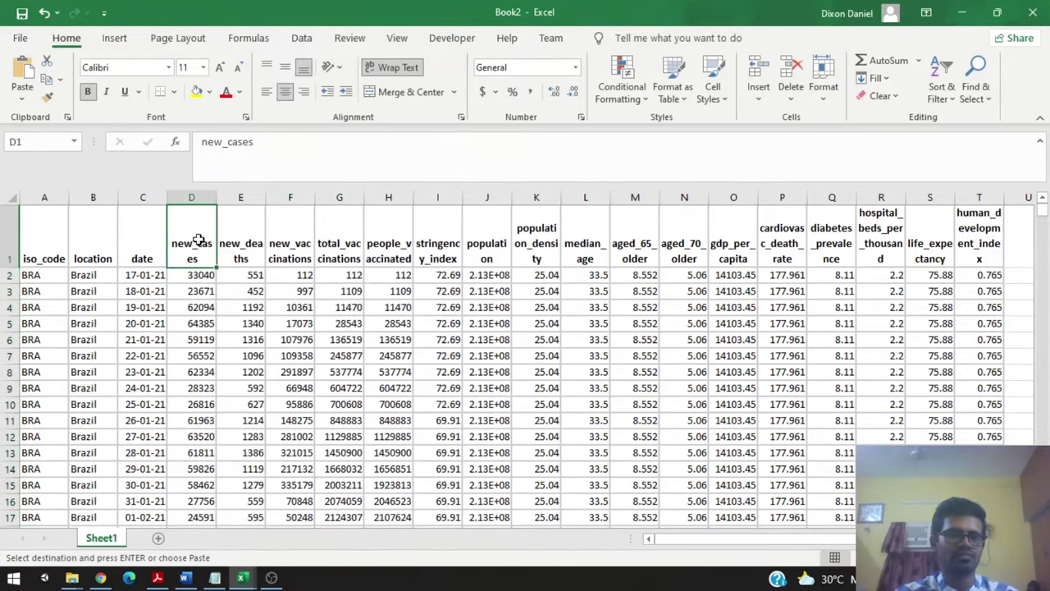
left_click_drag(205, 195, 310, 198)
left_click(181, 228)
left_click(242, 240)
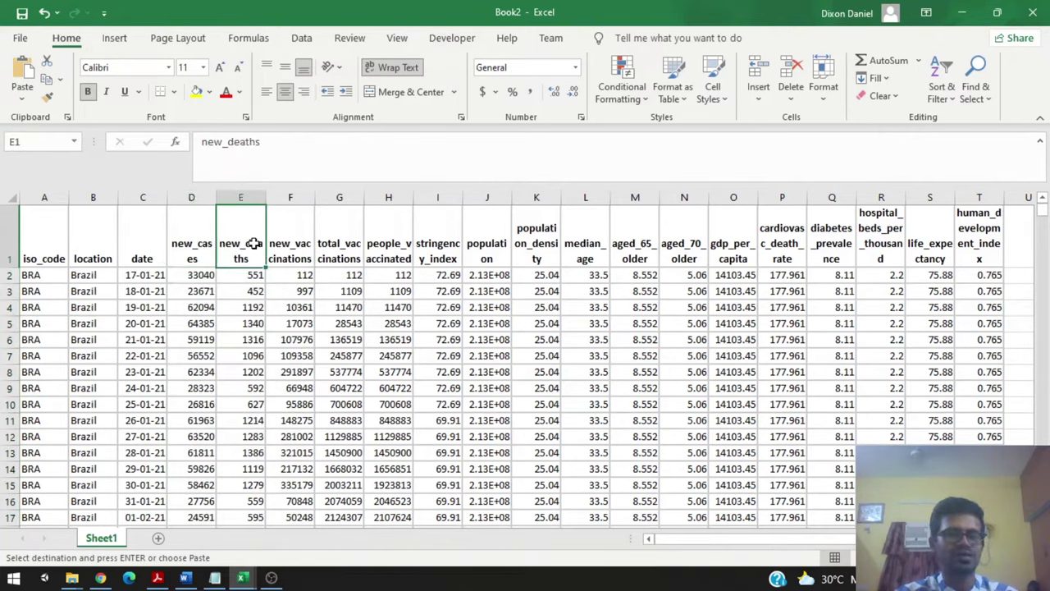
left_click(297, 228)
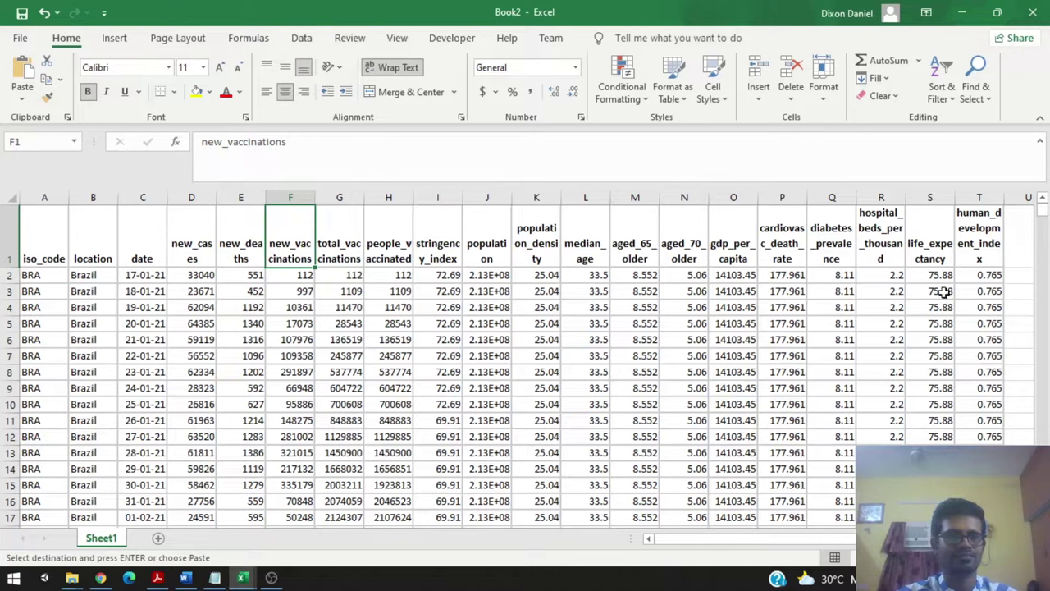
key("Down")
key("Down")
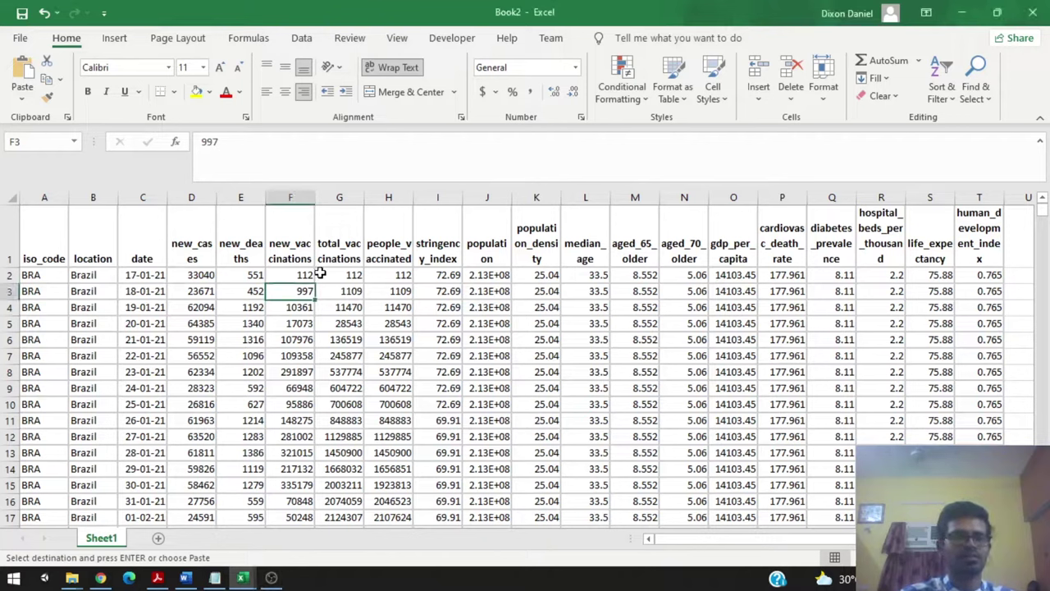
left_click(23, 40)
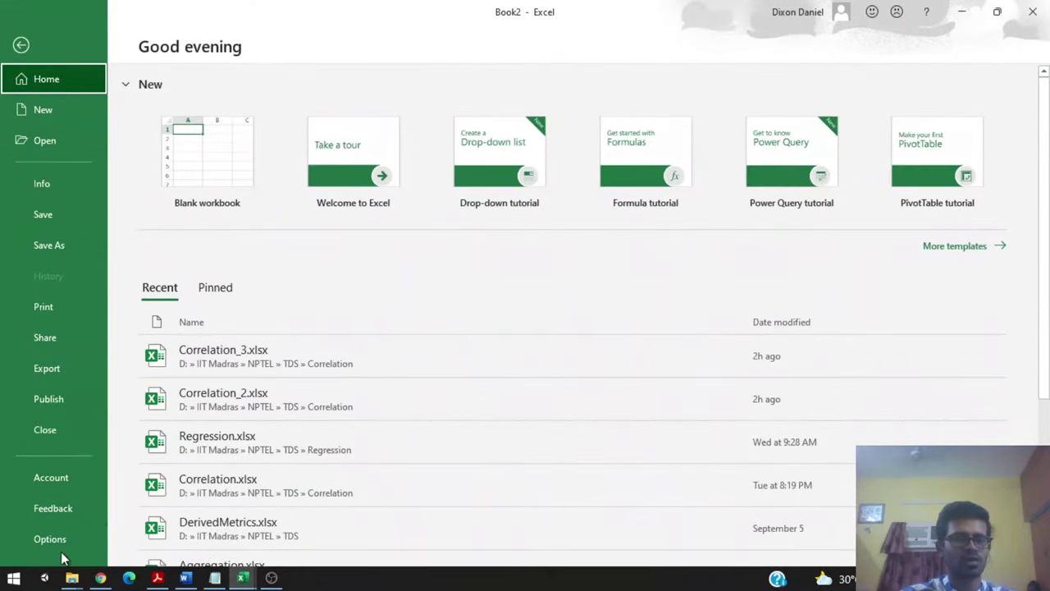
Turn on the Analysis ToolPak under Options > Add-ins > Excel Add-ins.
left_click(64, 538)
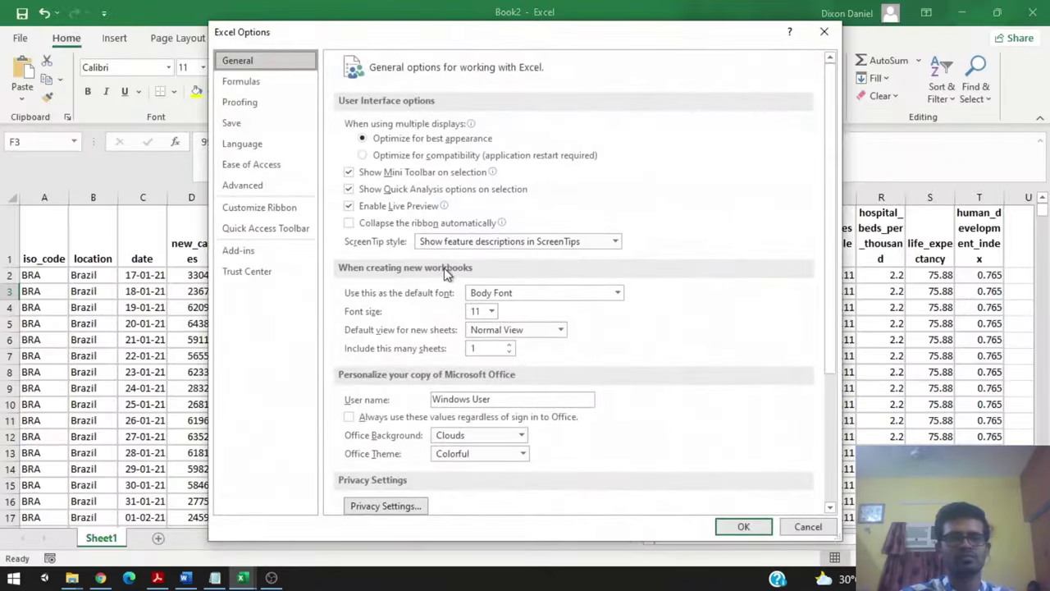
left_click(279, 257)
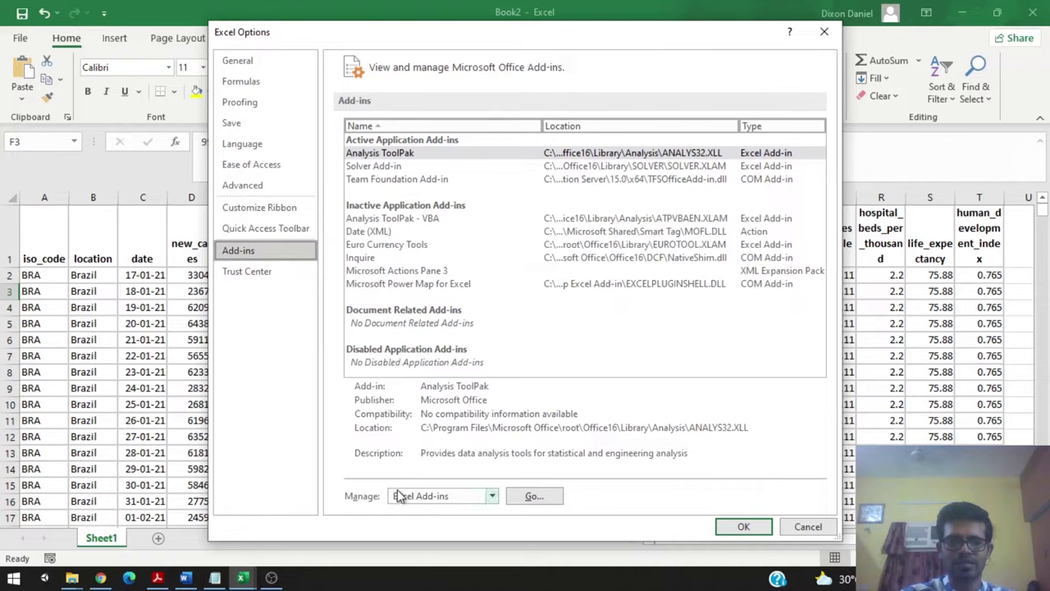
left_click(494, 496)
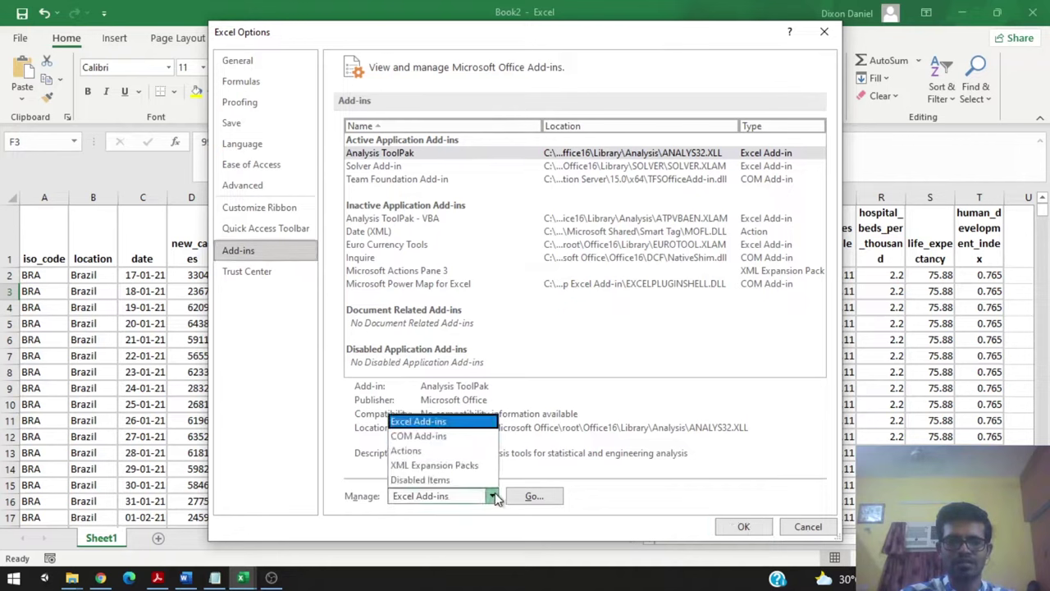
left_click(449, 423)
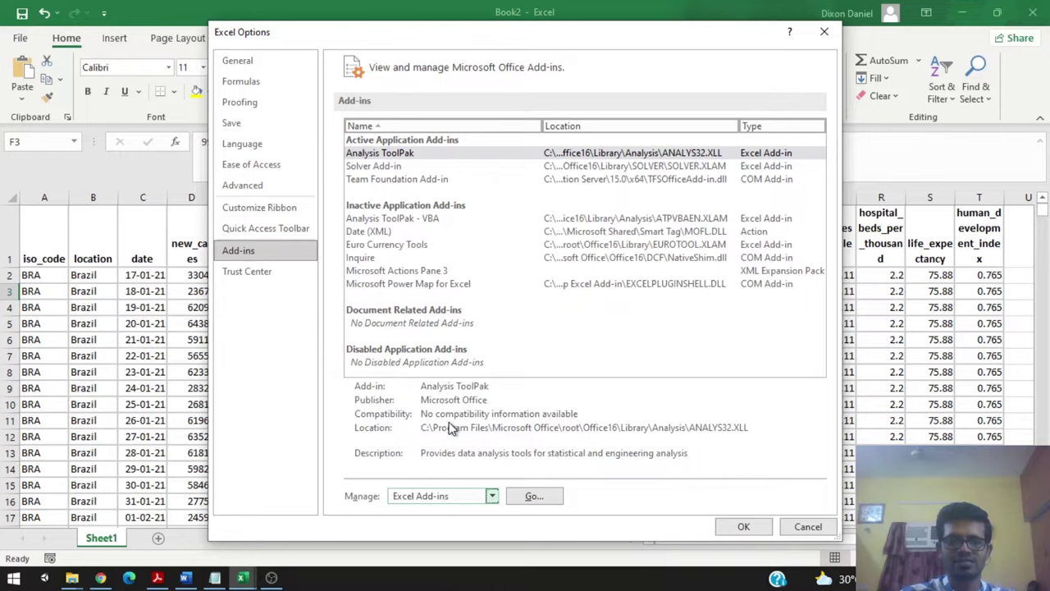
left_click(541, 497)
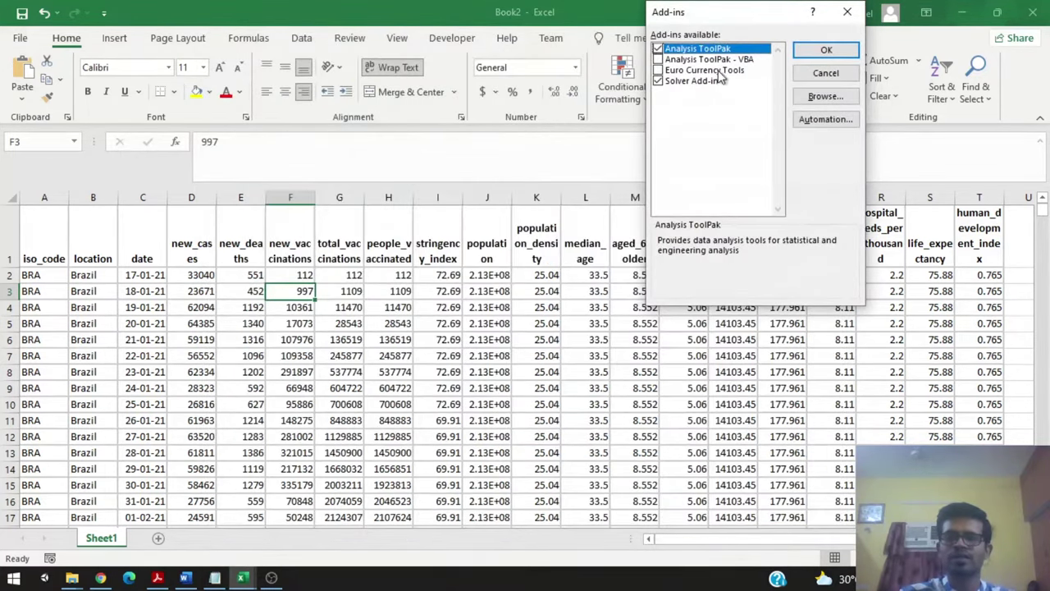
left_click(659, 49)
left_click(823, 51)
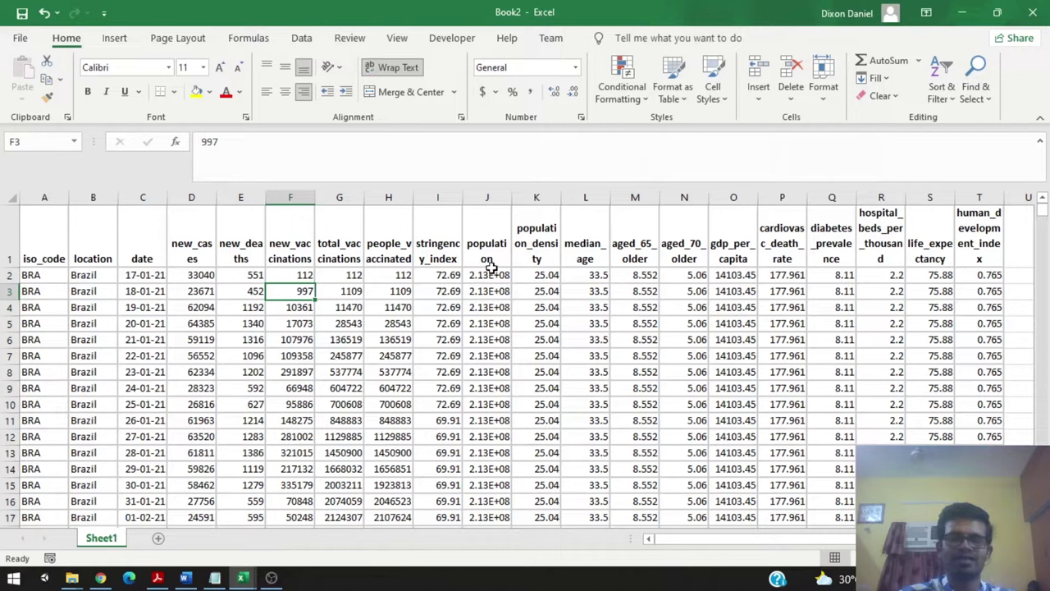
Delete columns G through T, total_vaccinations to human_development_index.
left_click(302, 41)
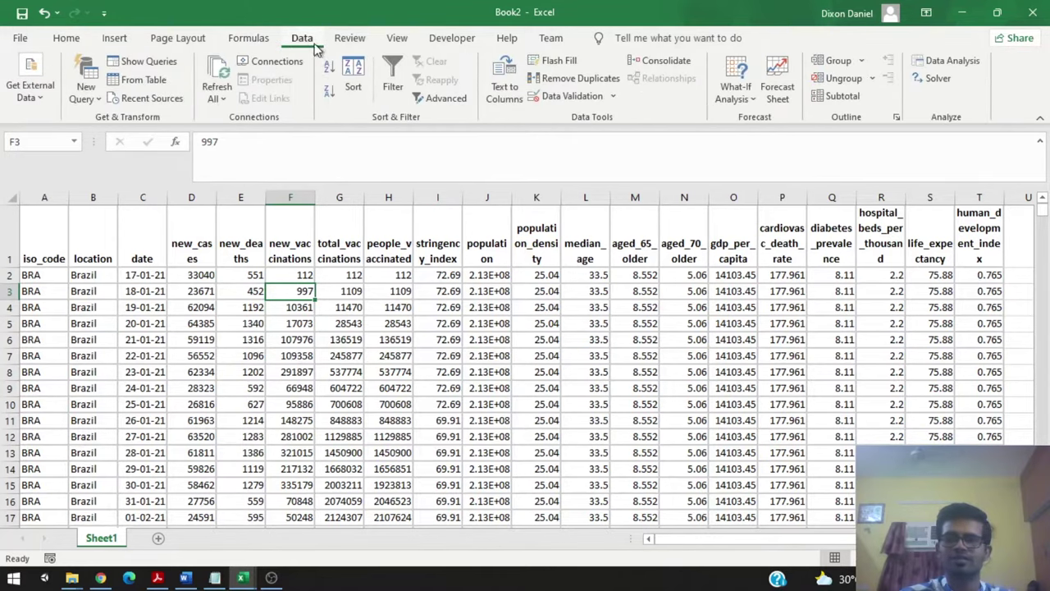
left_click(951, 60)
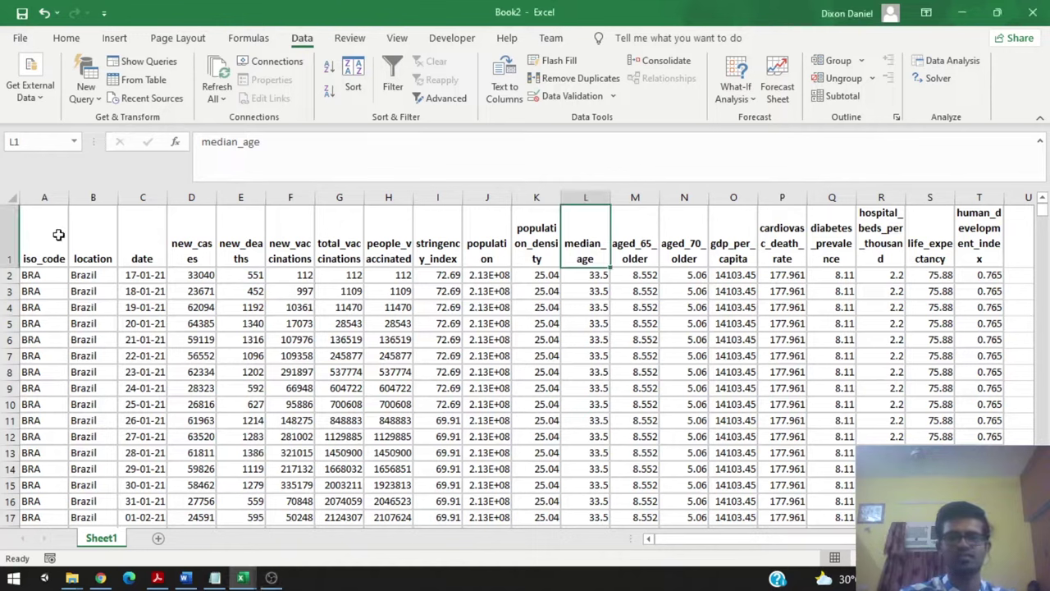
left_click(391, 292)
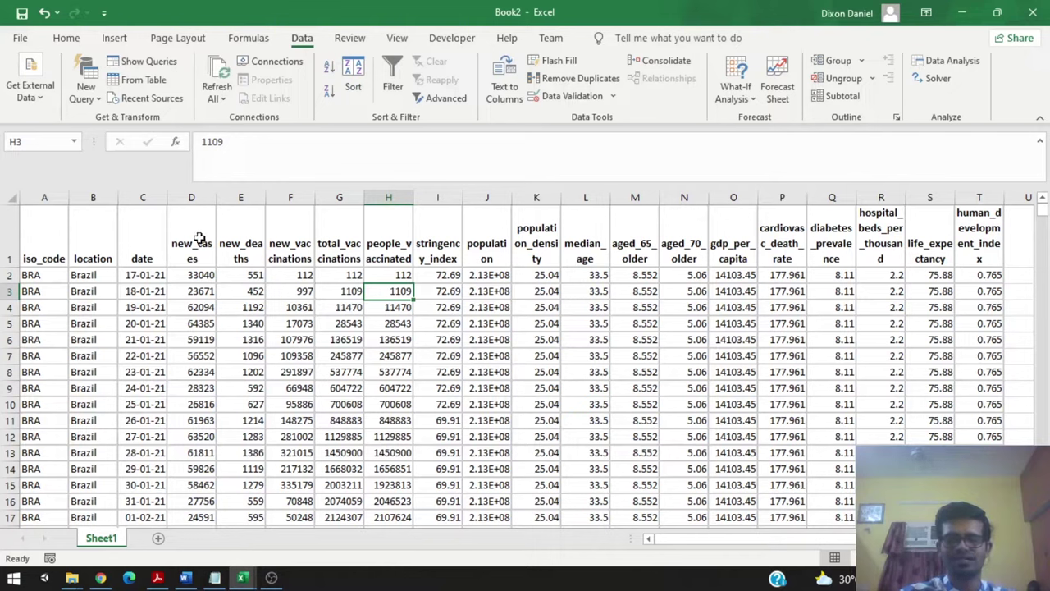
left_click_drag(201, 200, 999, 211)
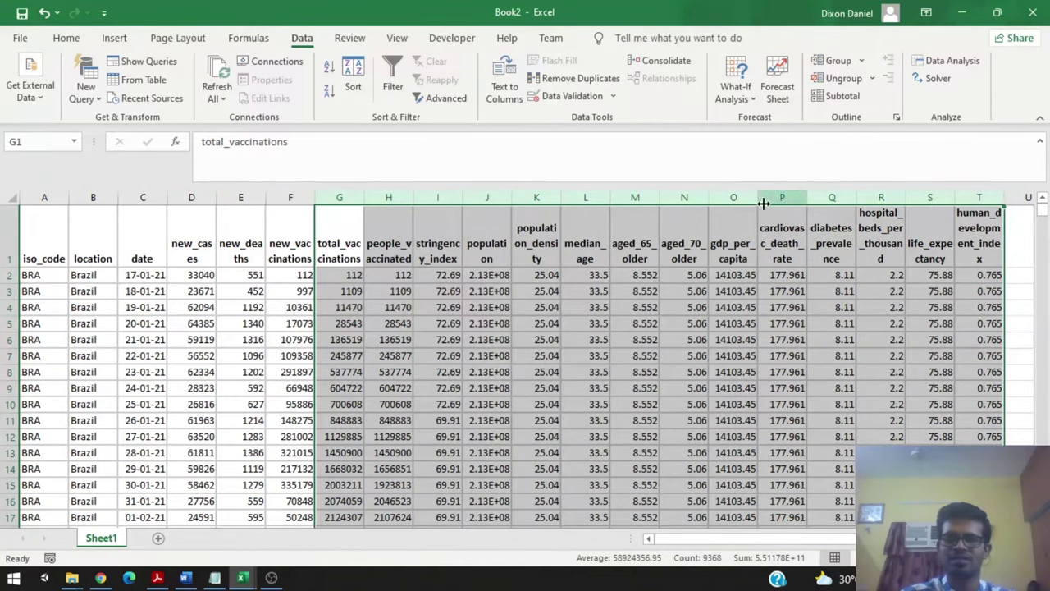
right_click(727, 200)
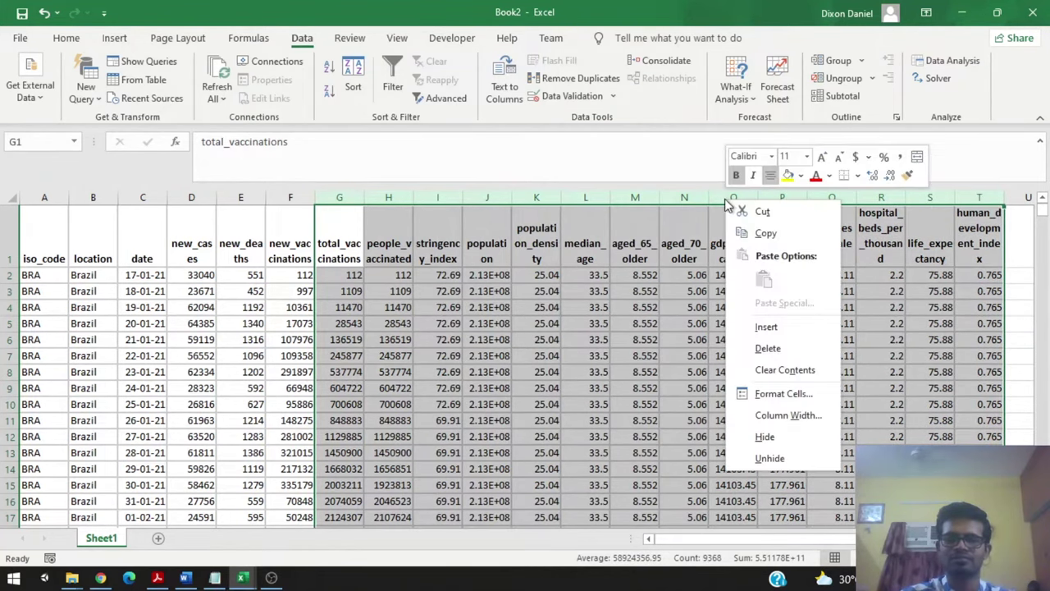
left_click(768, 348)
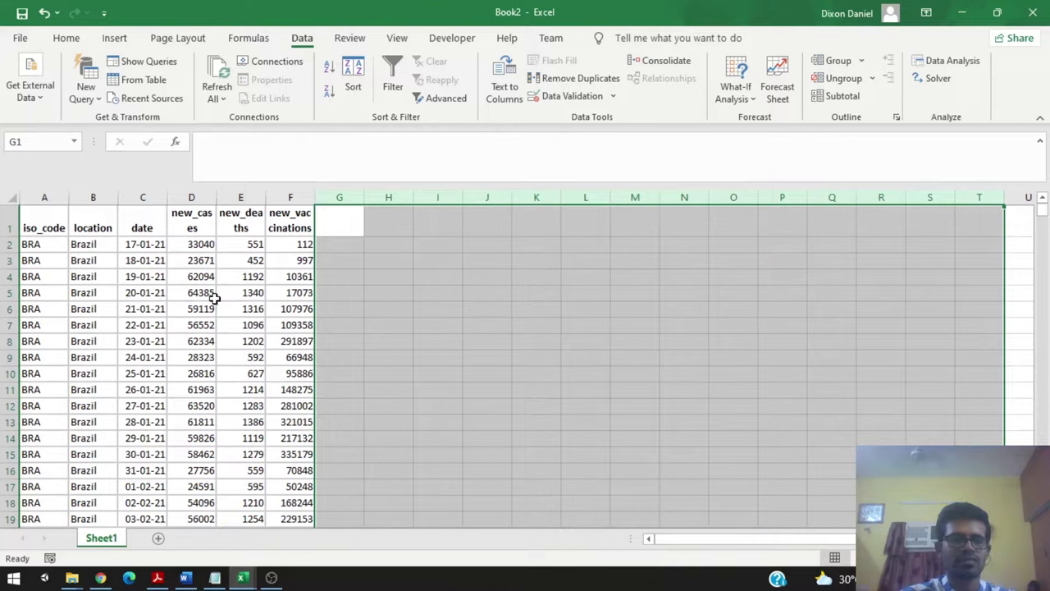
Check the remaining new_cases, new_deaths and new_vaccinations headers in D1:F1.
left_click(191, 230)
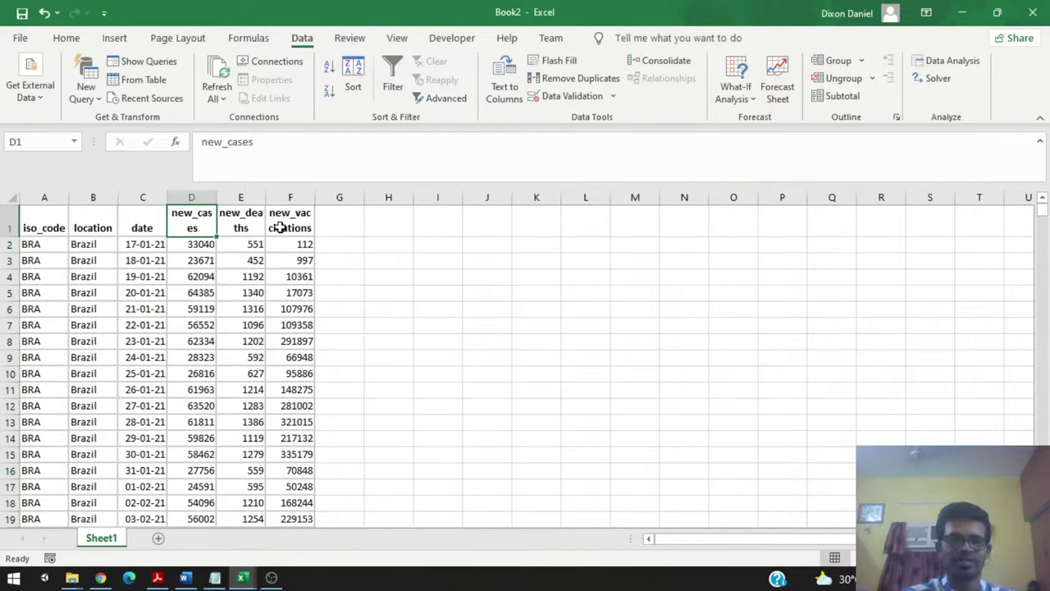
left_click(244, 220)
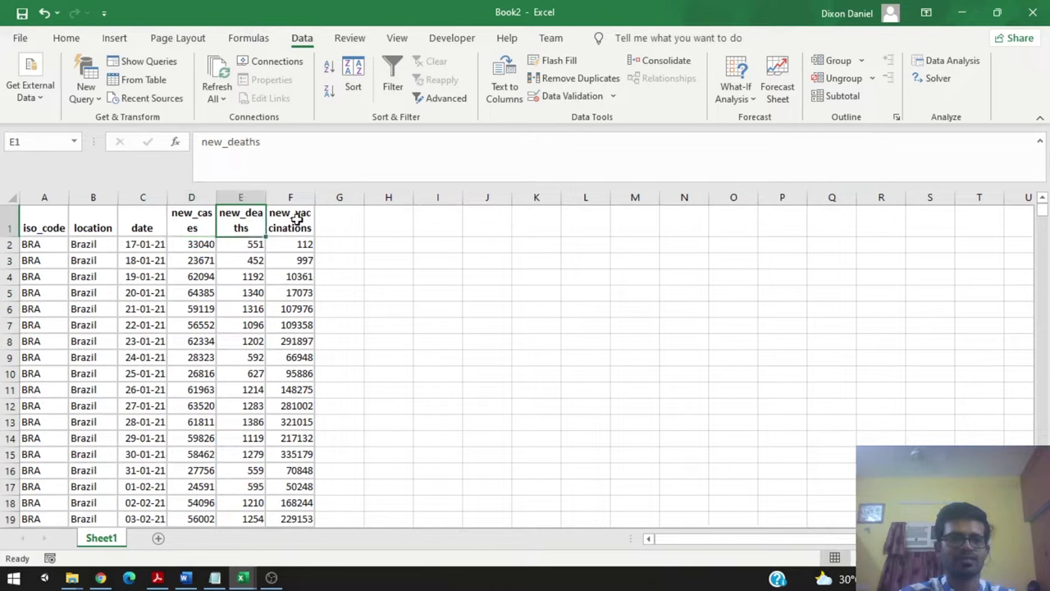
left_click(296, 219)
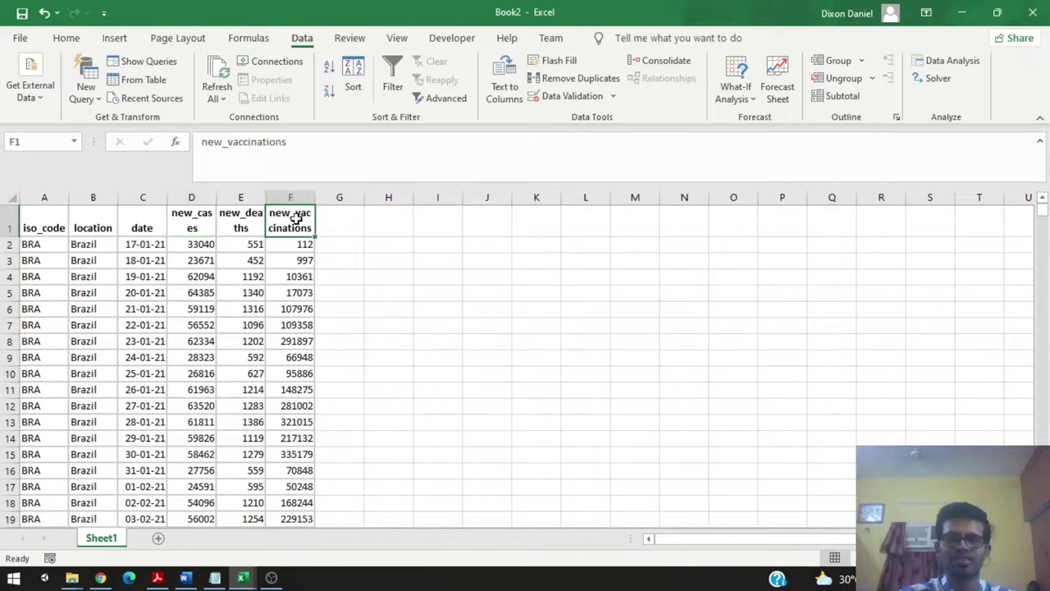
Choose the Correlation tool from Data Analysis.
left_click(948, 60)
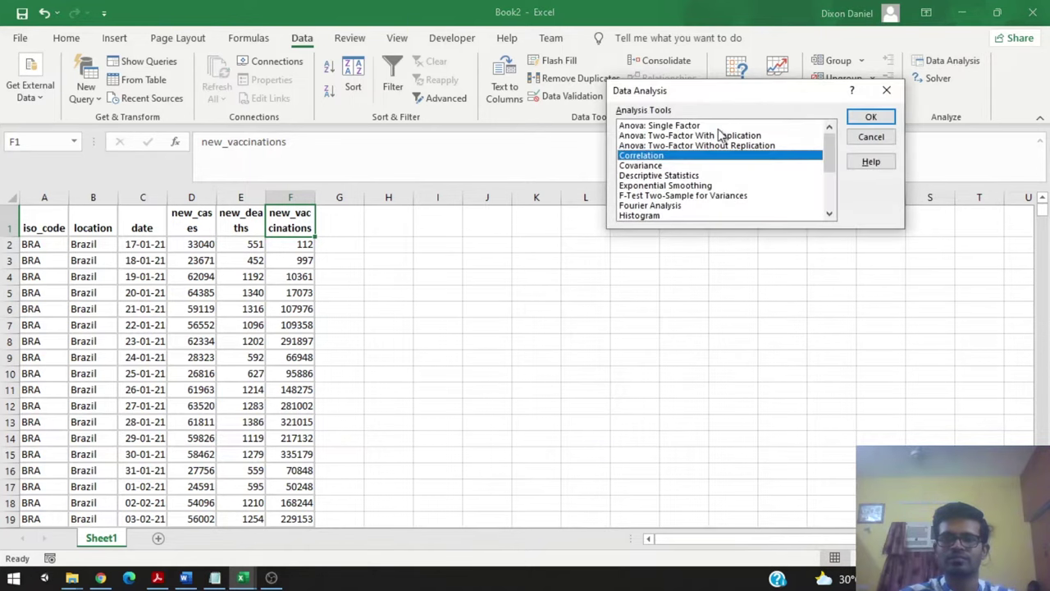
left_click(669, 167)
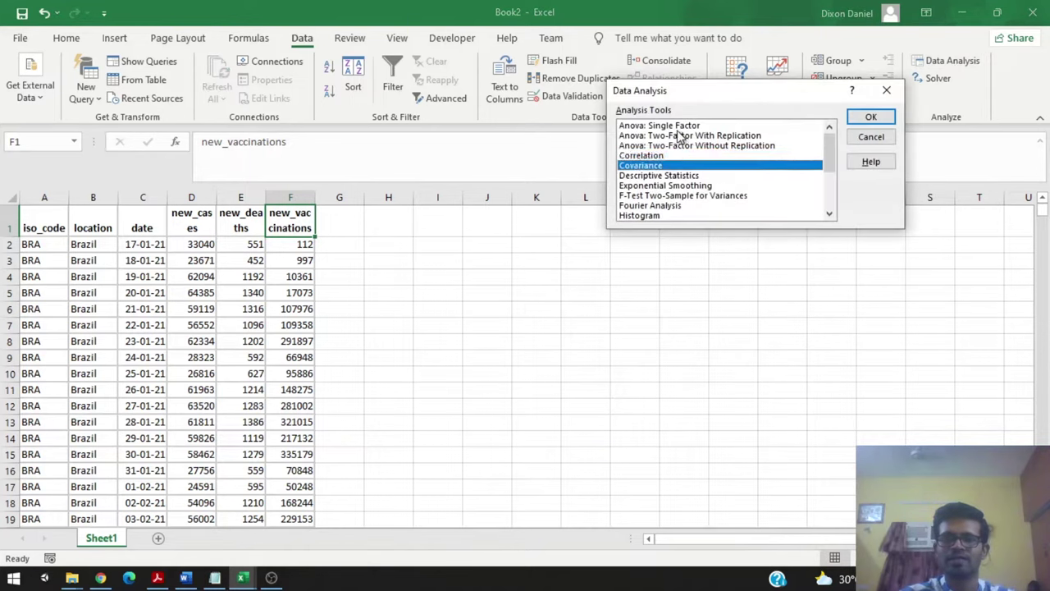
scroll(679, 140, "down", 2)
scroll(677, 148, "up", 2)
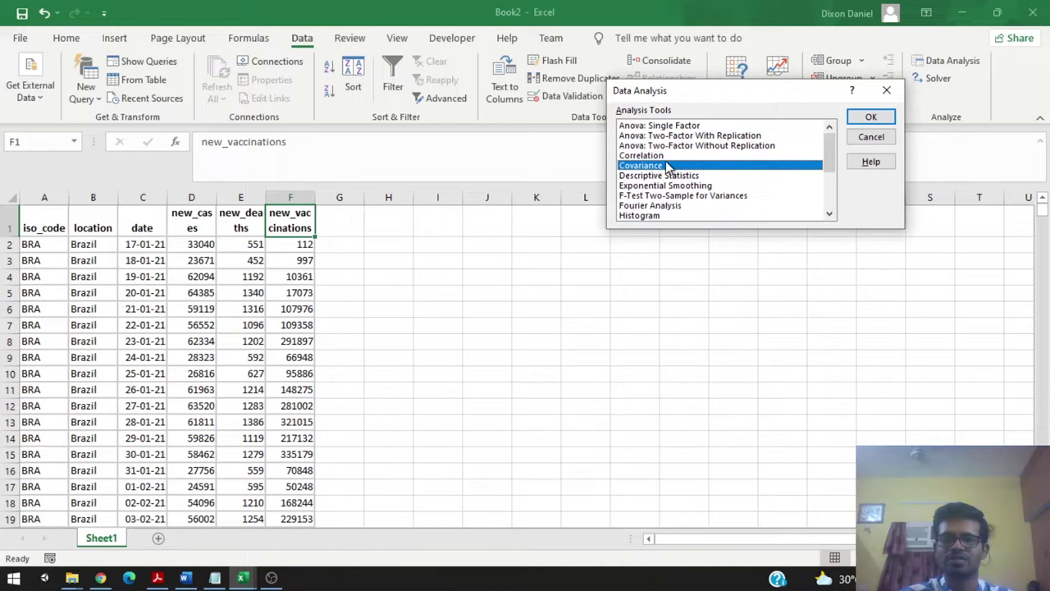
left_click(662, 155)
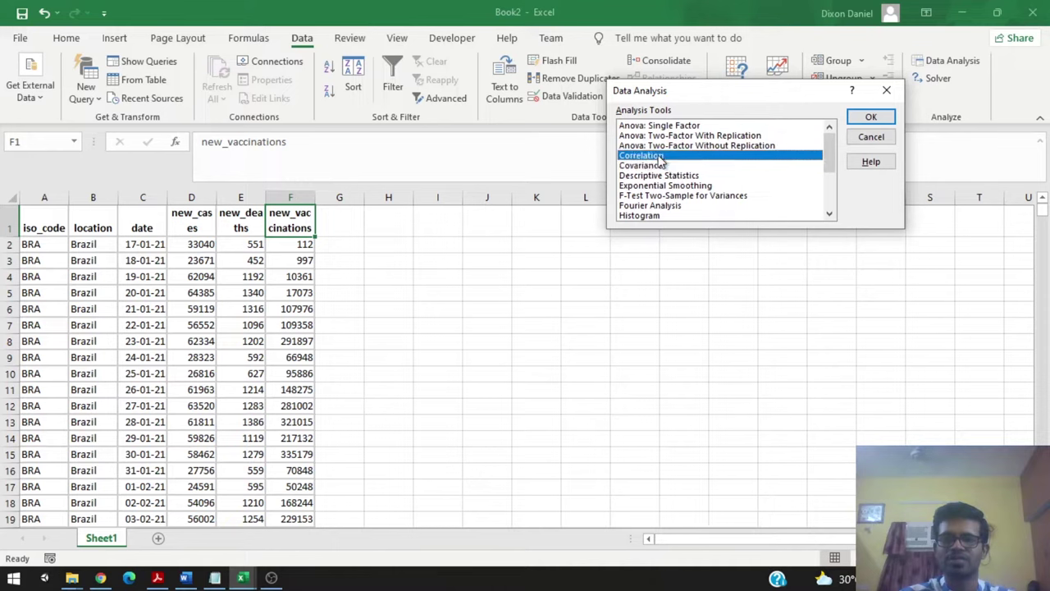
left_click(873, 118)
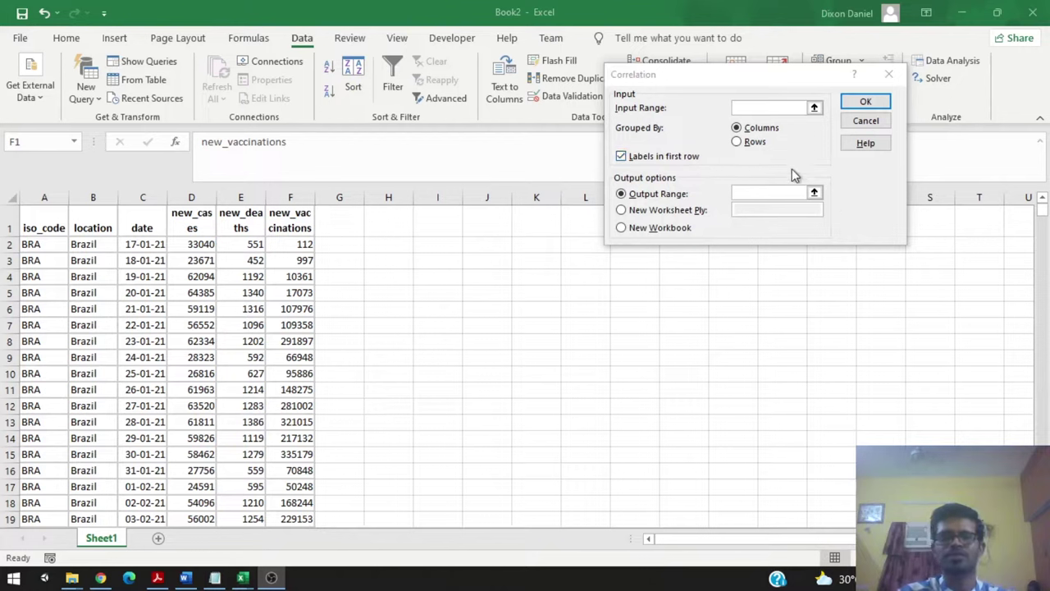
Set the correlation input range to $D$1:$F$844.
left_click(663, 157)
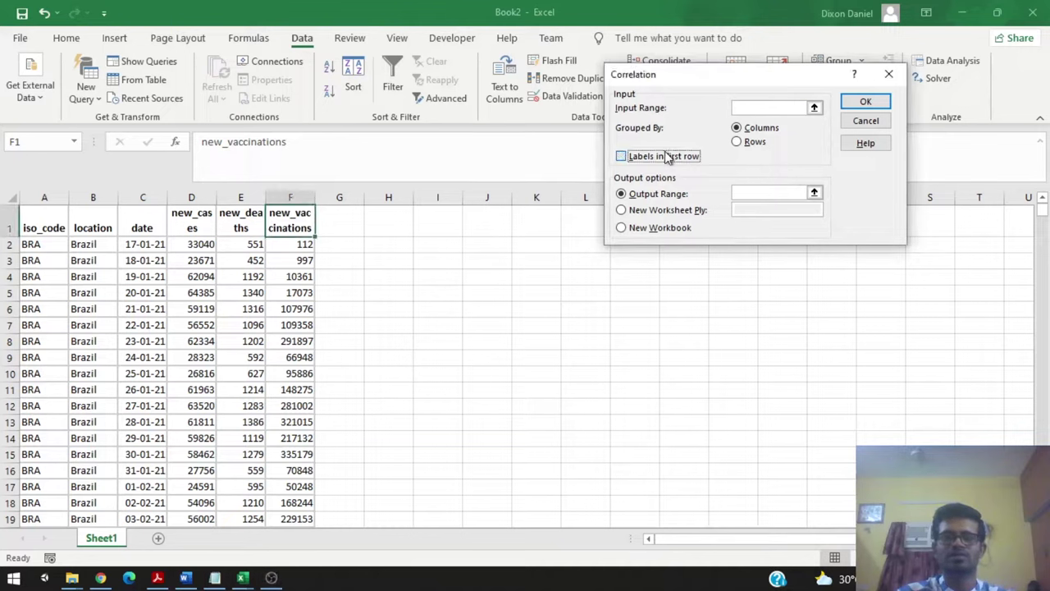
left_click(815, 109)
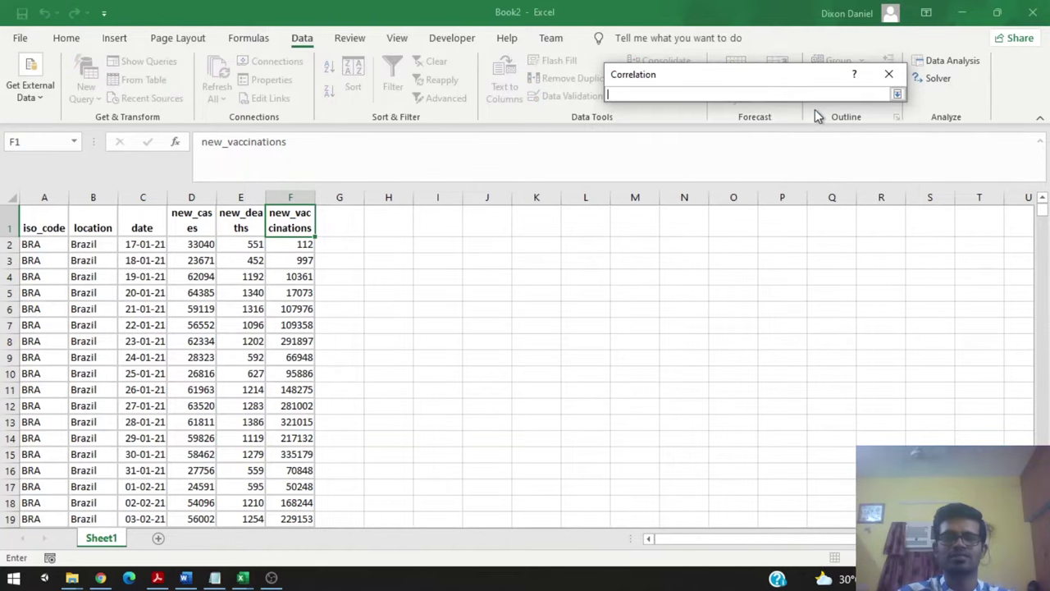
left_click(193, 197)
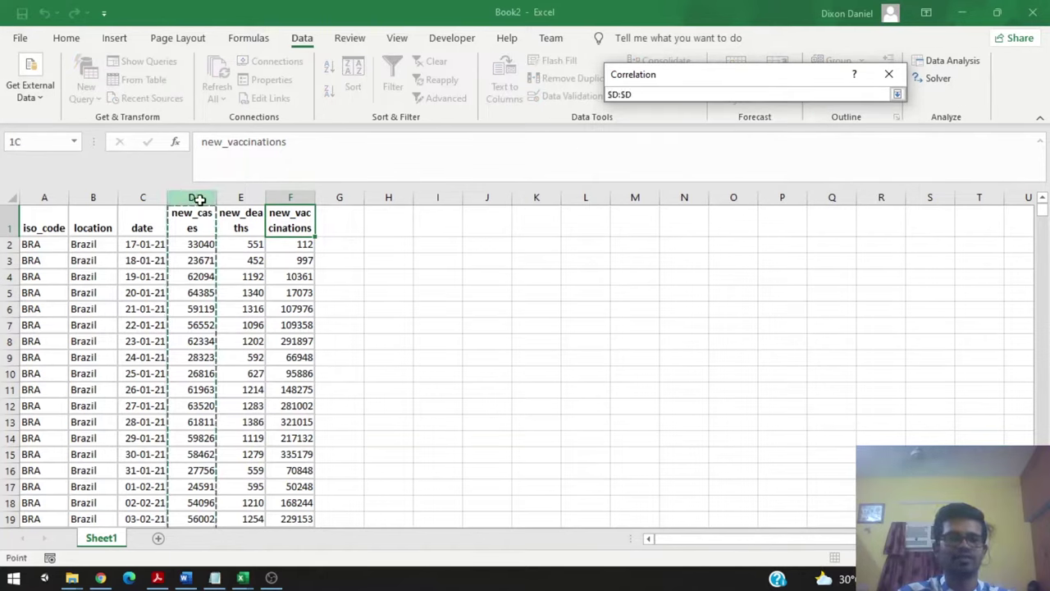
left_click(191, 213)
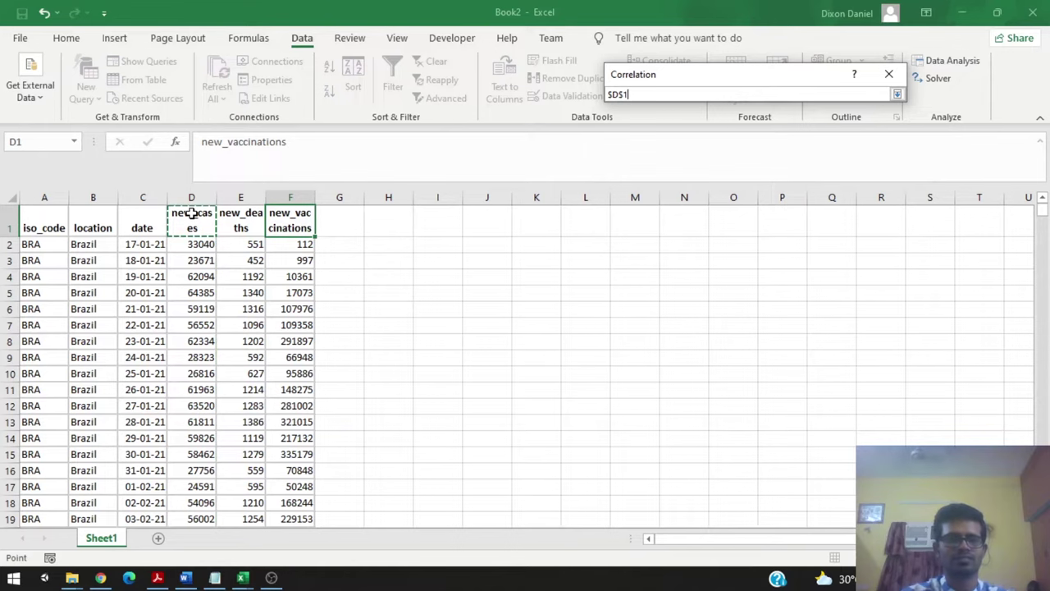
key("shift+Right")
key("shift+Right")
key("ctrl+shift+Down")
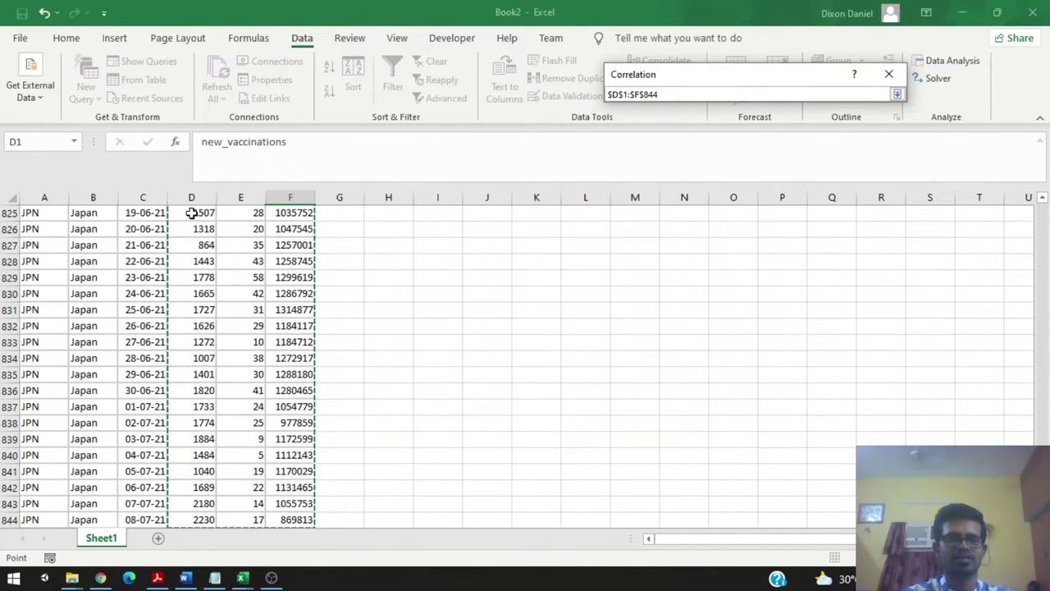
left_click(898, 94)
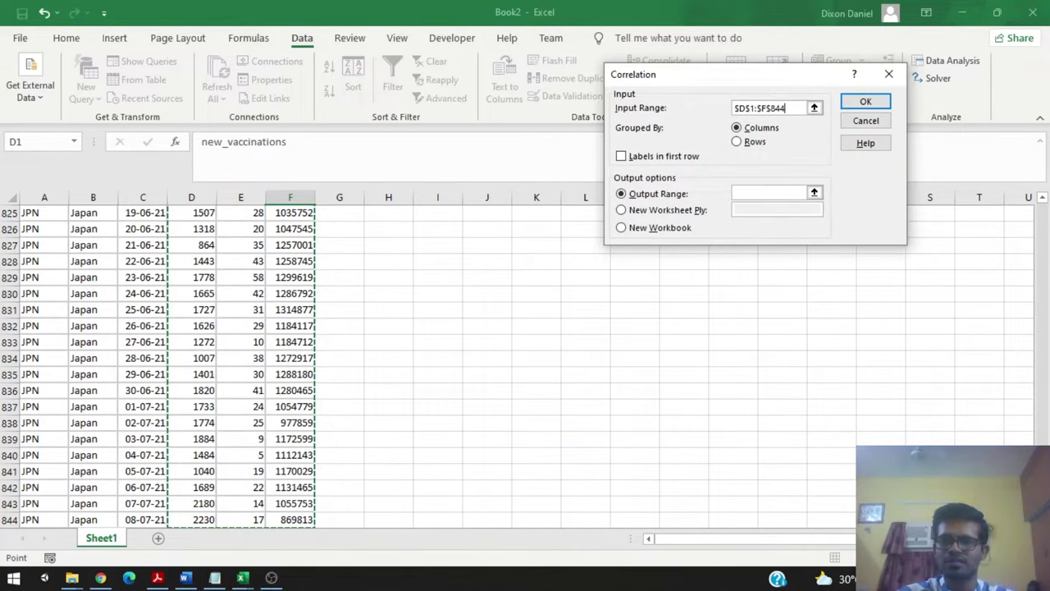
Tick Labels in first row, output the matrix starting at H2, and run it.
scroll(917, 259, "up", 20)
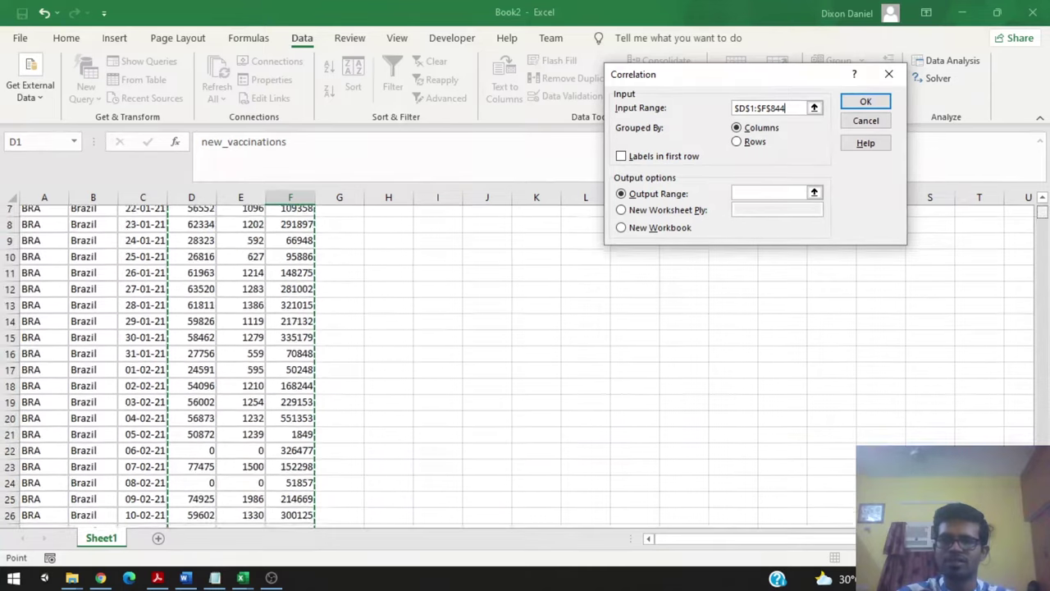
scroll(917, 259, "up", 2)
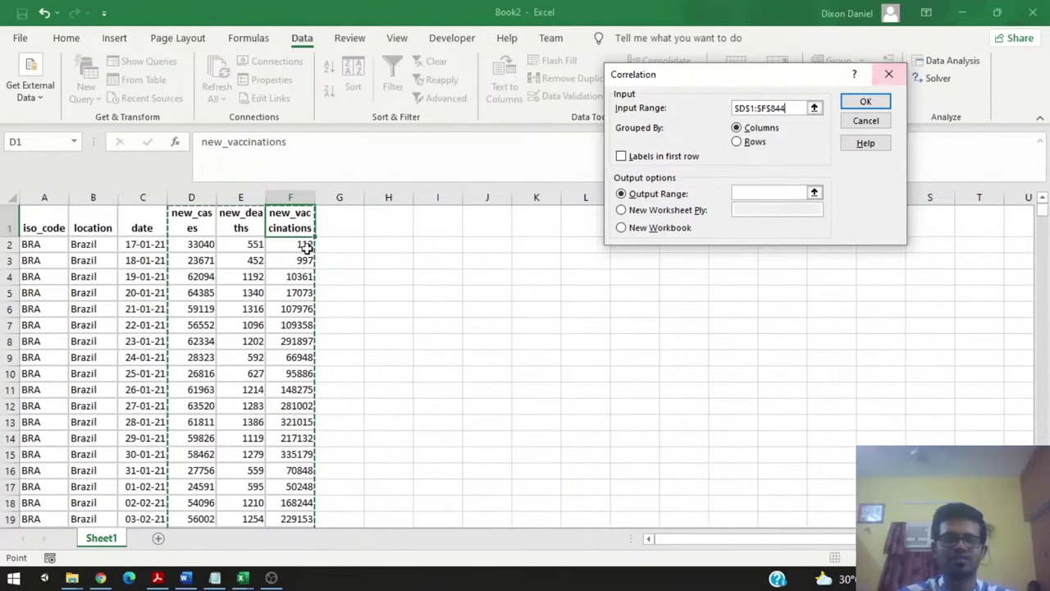
left_click(665, 160)
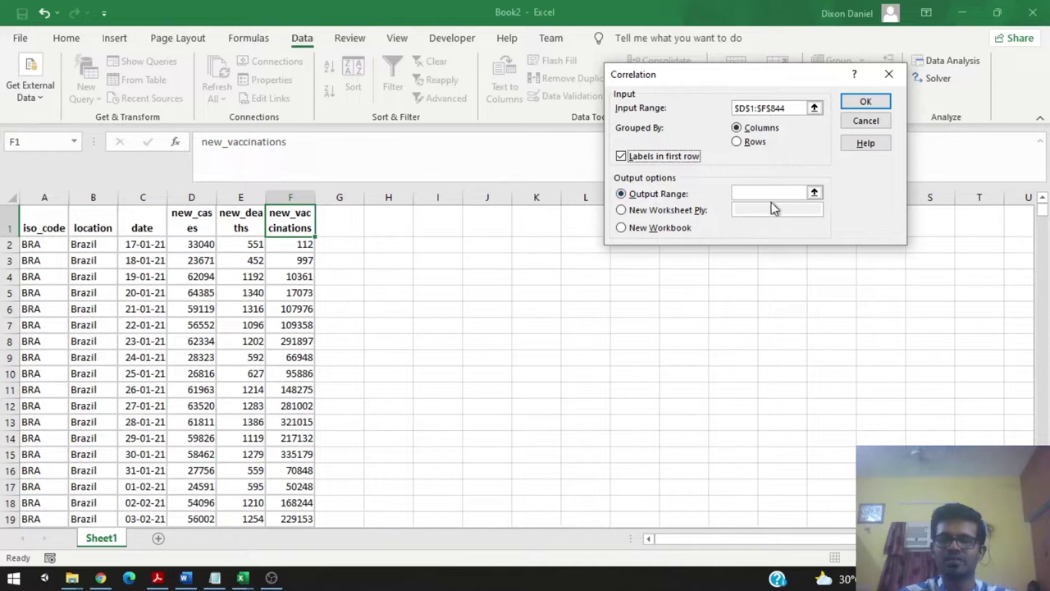
left_click(815, 194)
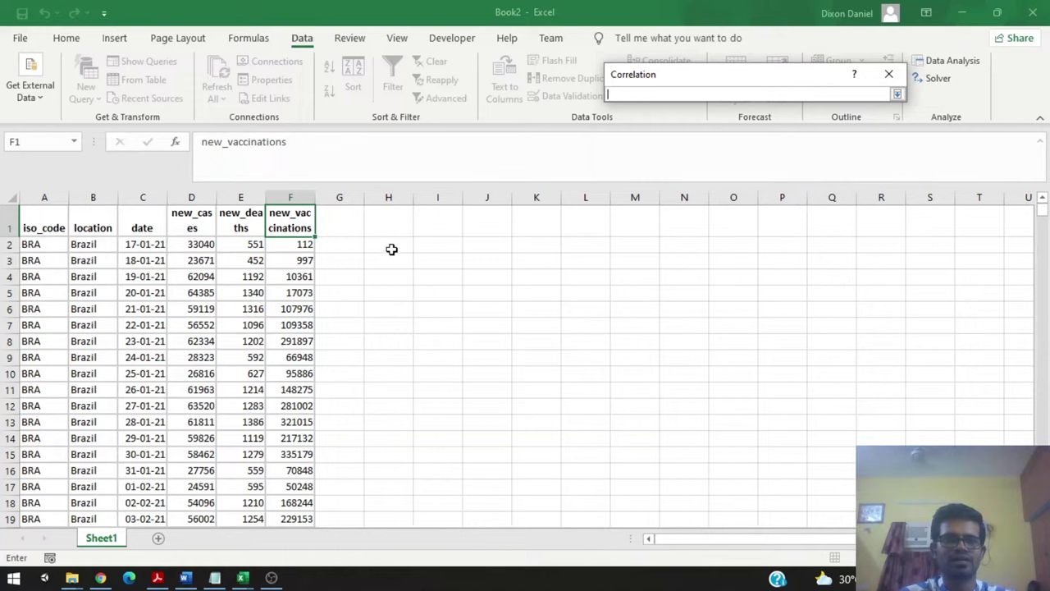
left_click_drag(391, 250, 719, 420)
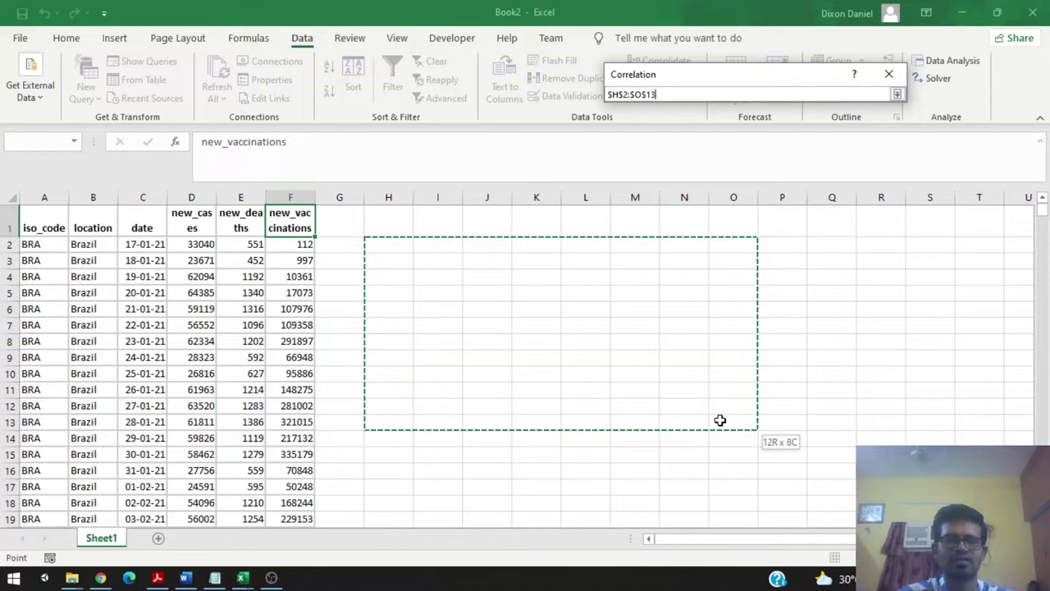
left_click_drag(720, 420, 720, 420)
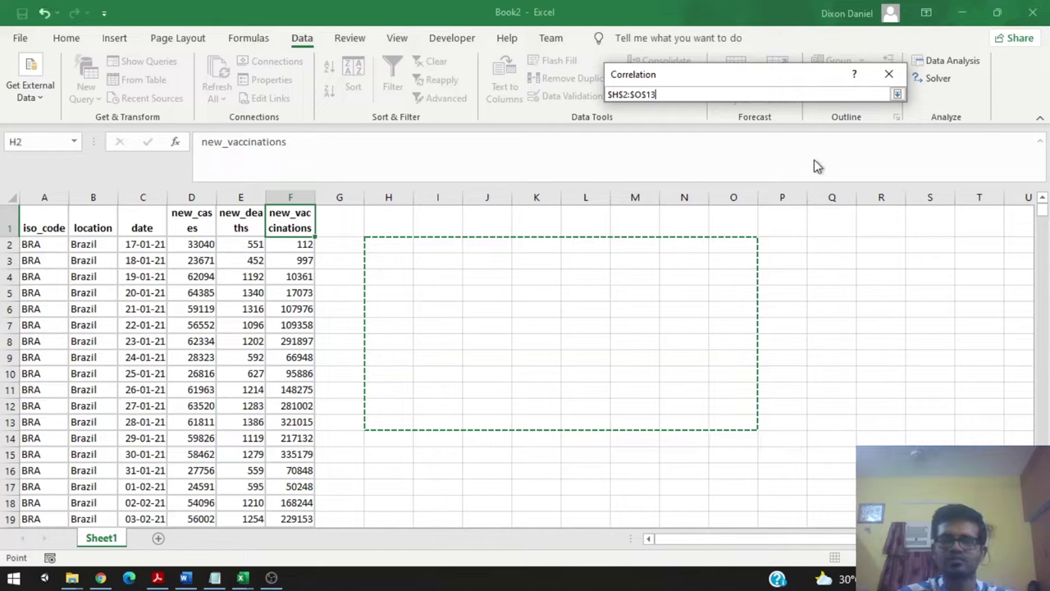
left_click(897, 96)
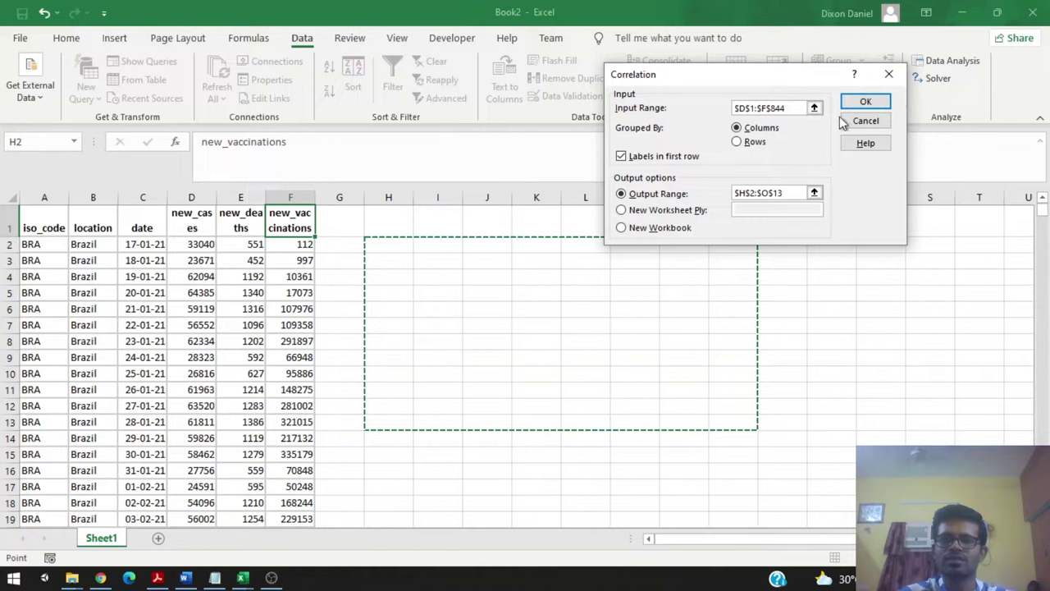
left_click(865, 101)
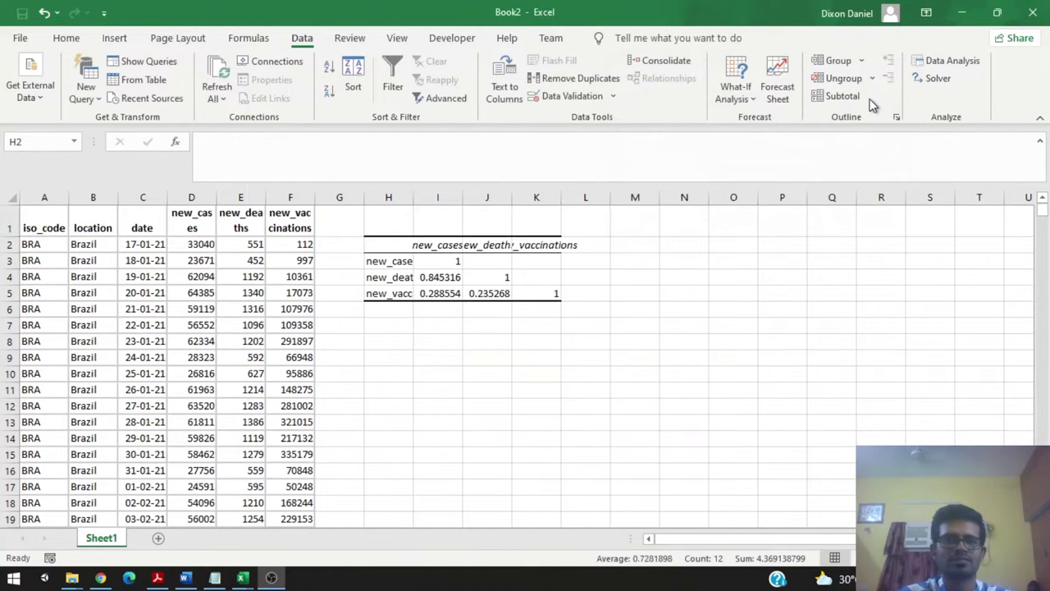
AutoFit columns H through K so labels like new_vaccinations and the coefficients show fully.
left_click(415, 198)
double_click(412, 197)
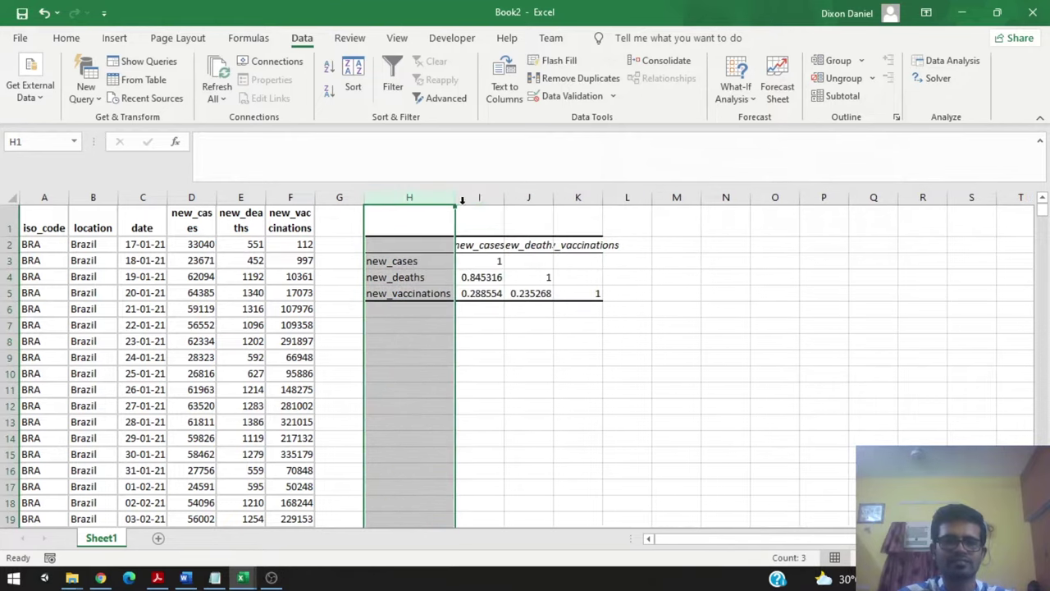
double_click(564, 197)
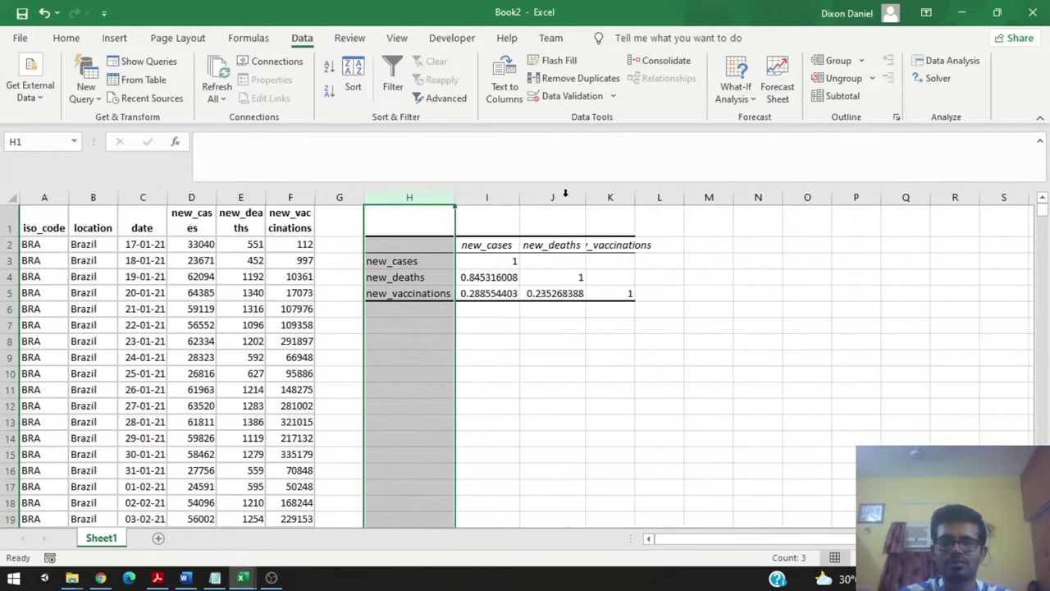
double_click(634, 197)
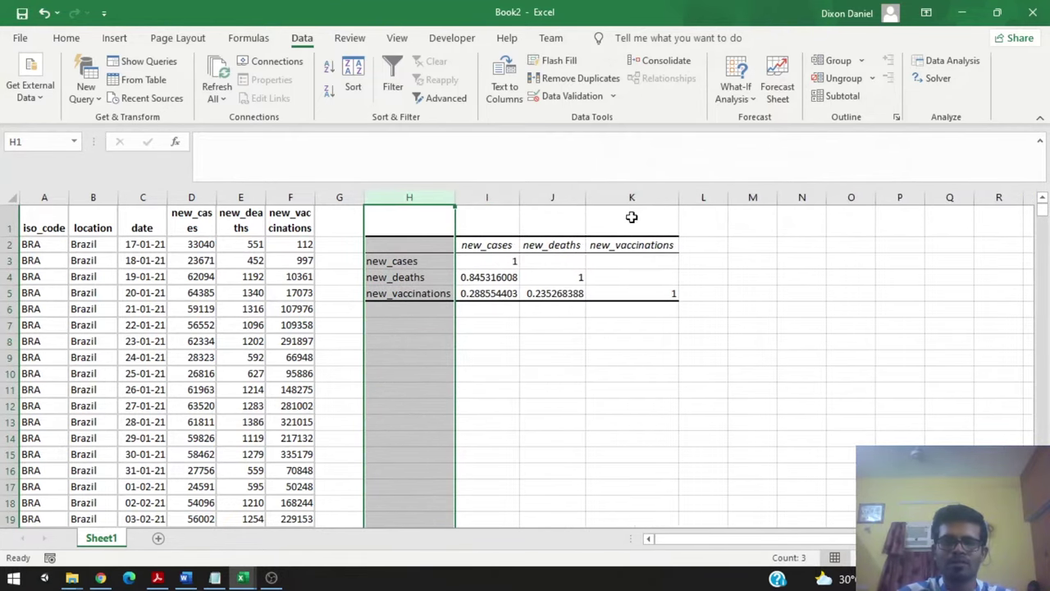
left_click(510, 264)
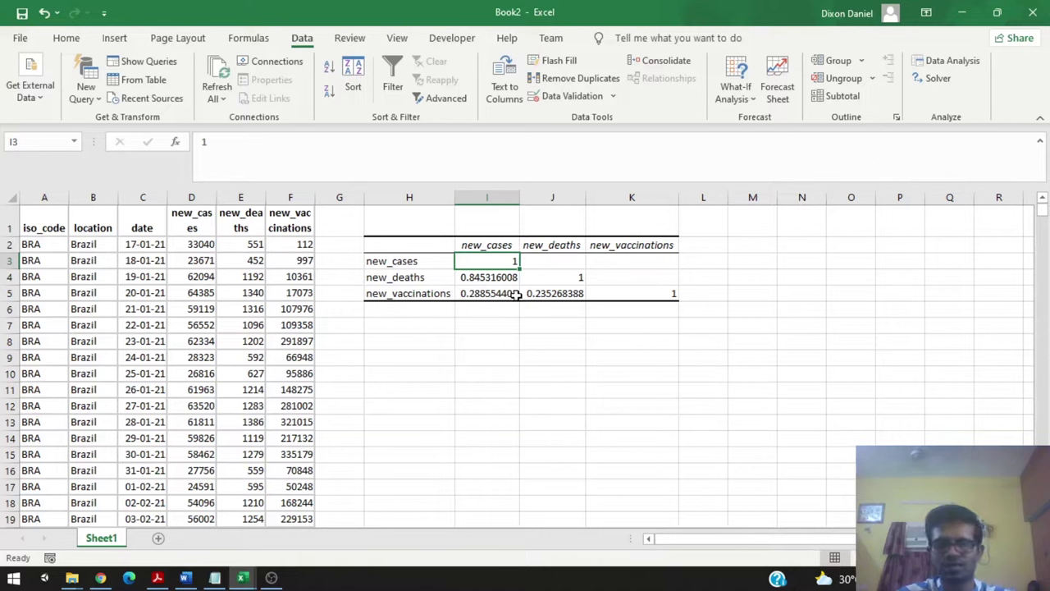
Review the H2:K5 coefficients, e.g. 0.845316 cases–deaths and 0.235268 vaccinations–deaths.
left_click(502, 276)
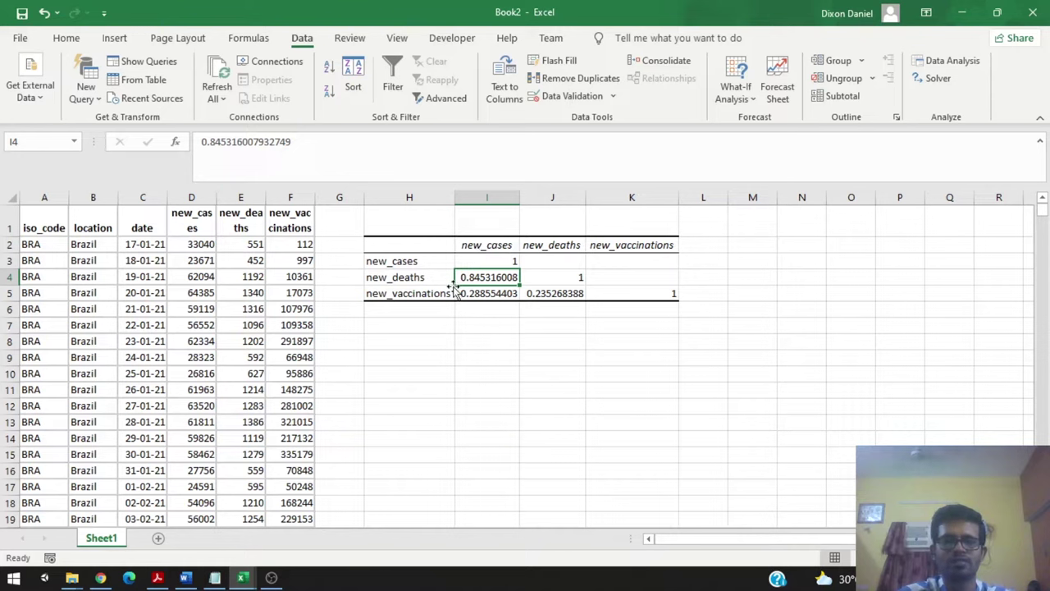
left_click(558, 296)
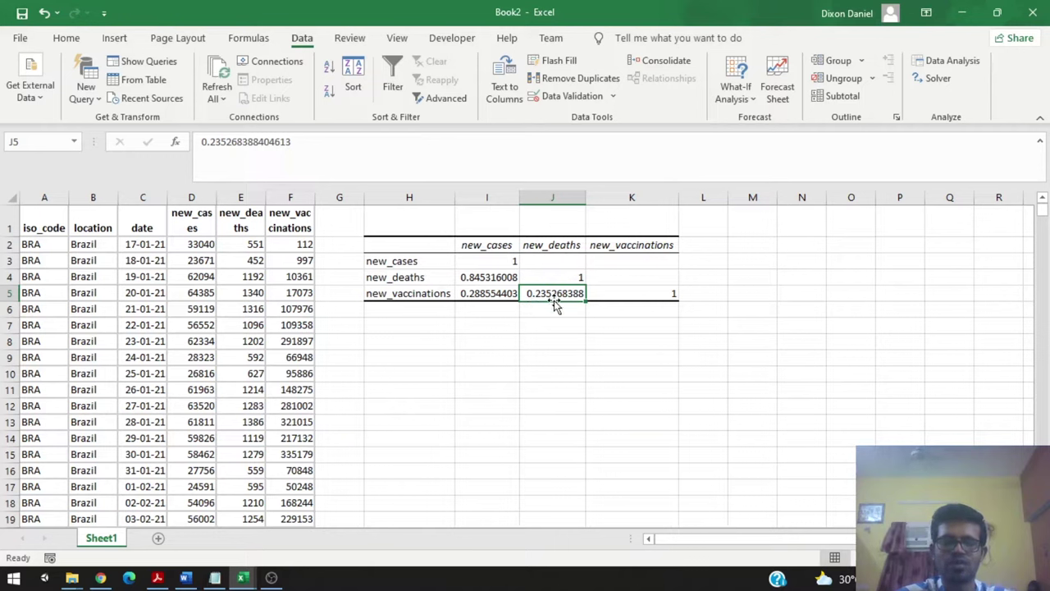
left_click(466, 277)
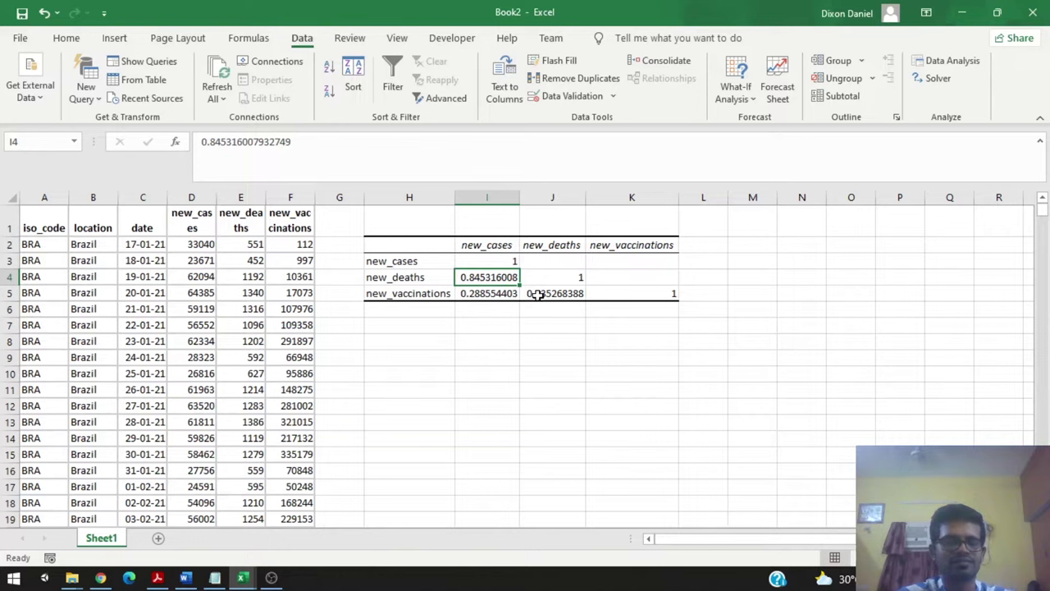
left_click(410, 325)
left_click(271, 578)
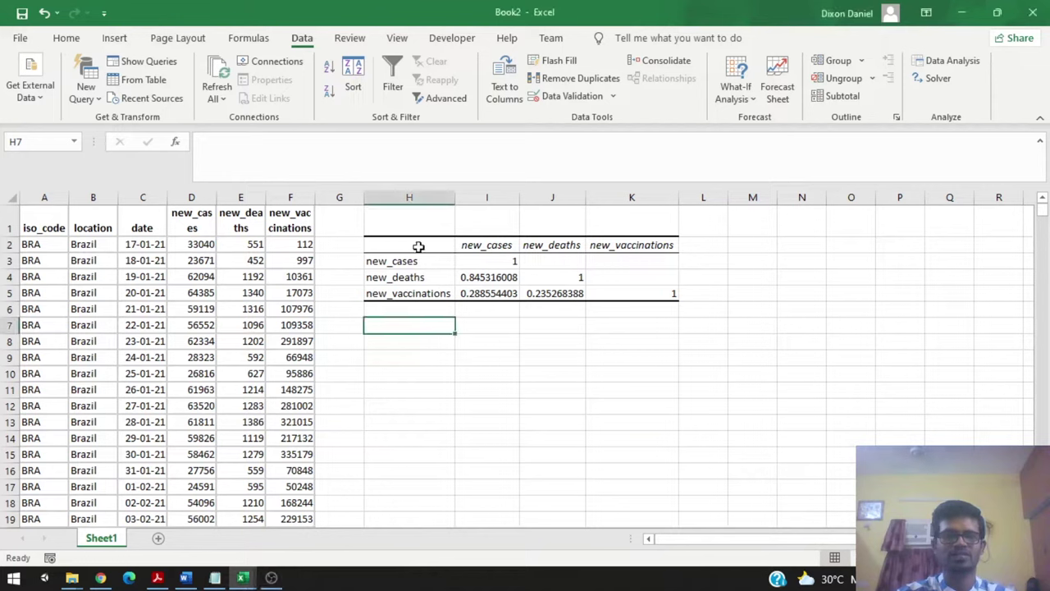
left_click_drag(419, 246, 649, 288)
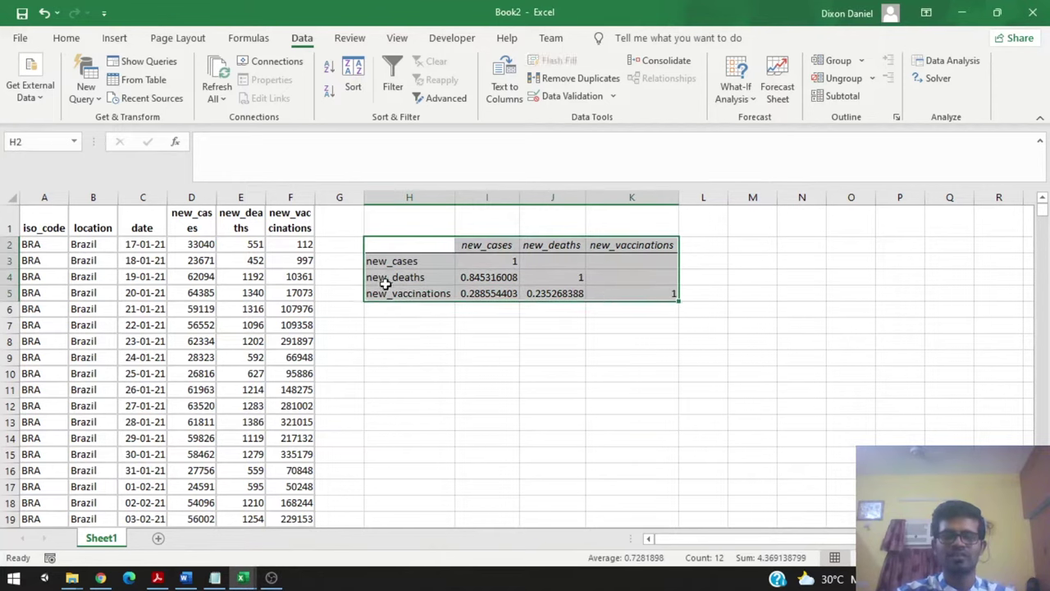
left_click(440, 343)
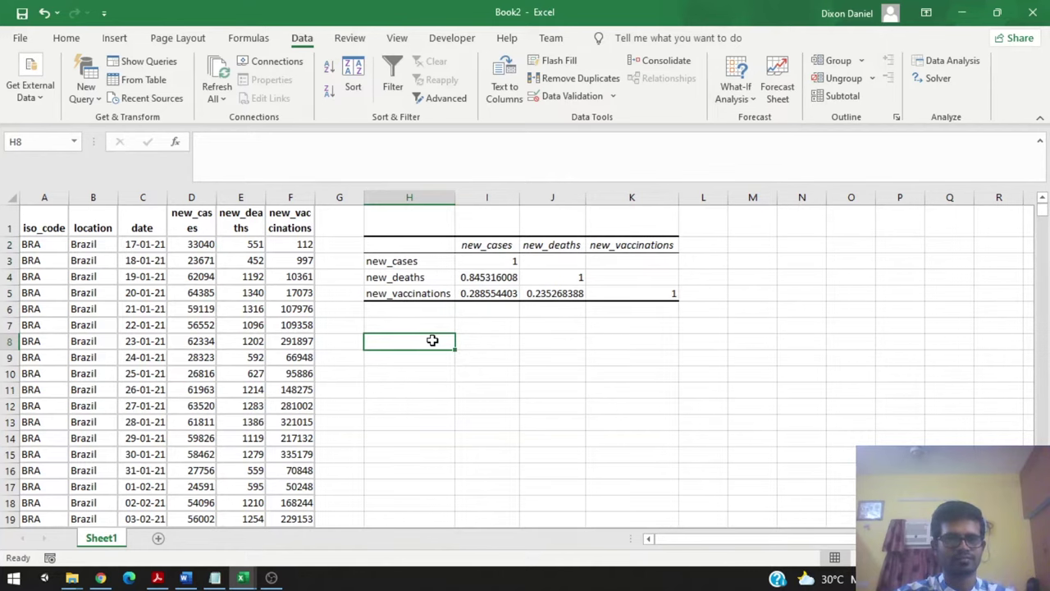
scroll(432, 340, "down", 1)
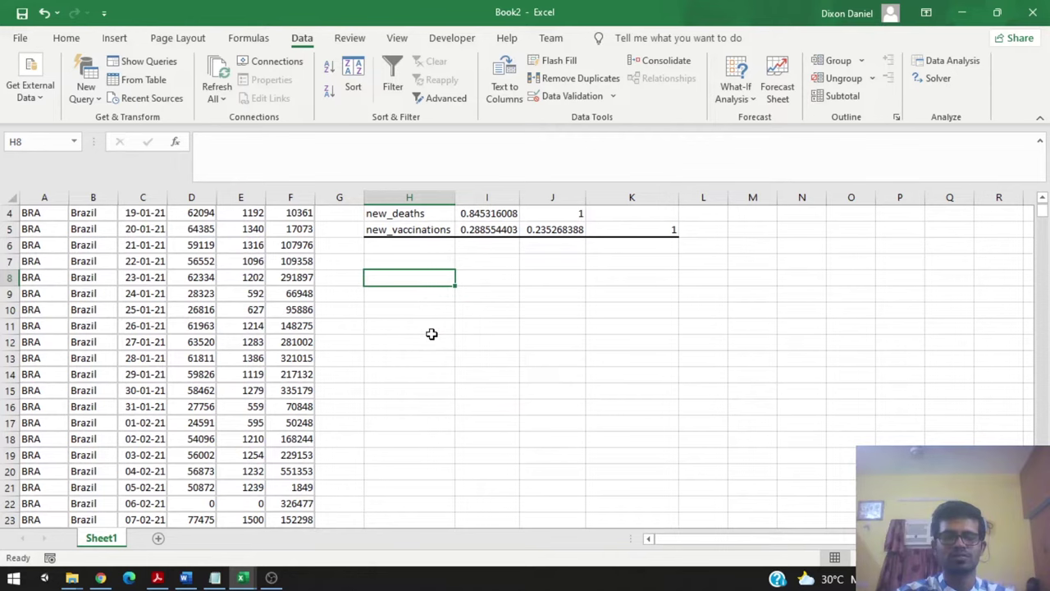
scroll(431, 334, "up", 1)
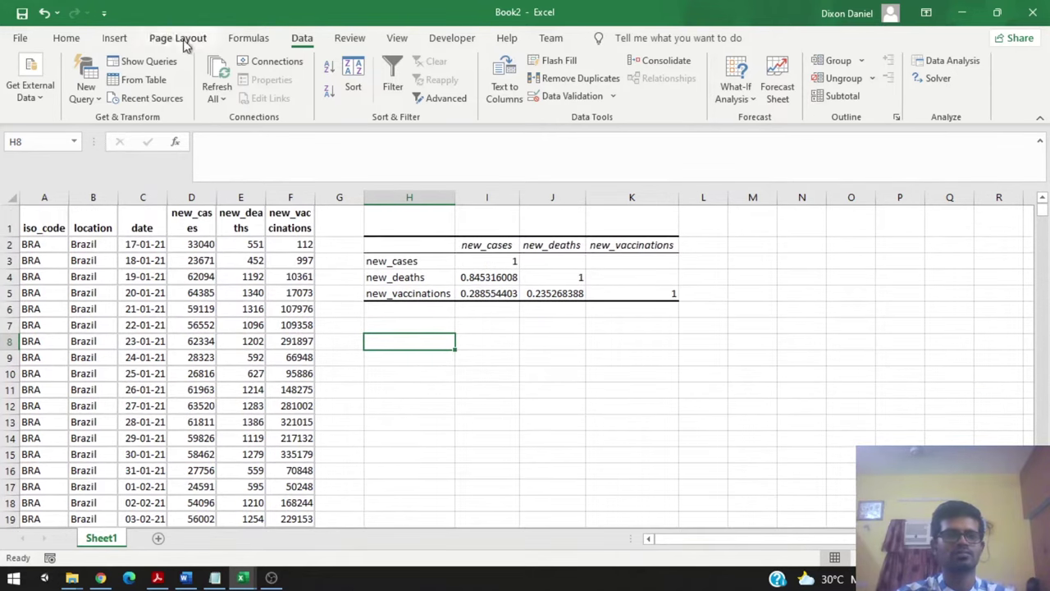
Insert the new_deaths X Y scatter chart from columns D:E via Recommended Charts.
left_click(107, 40)
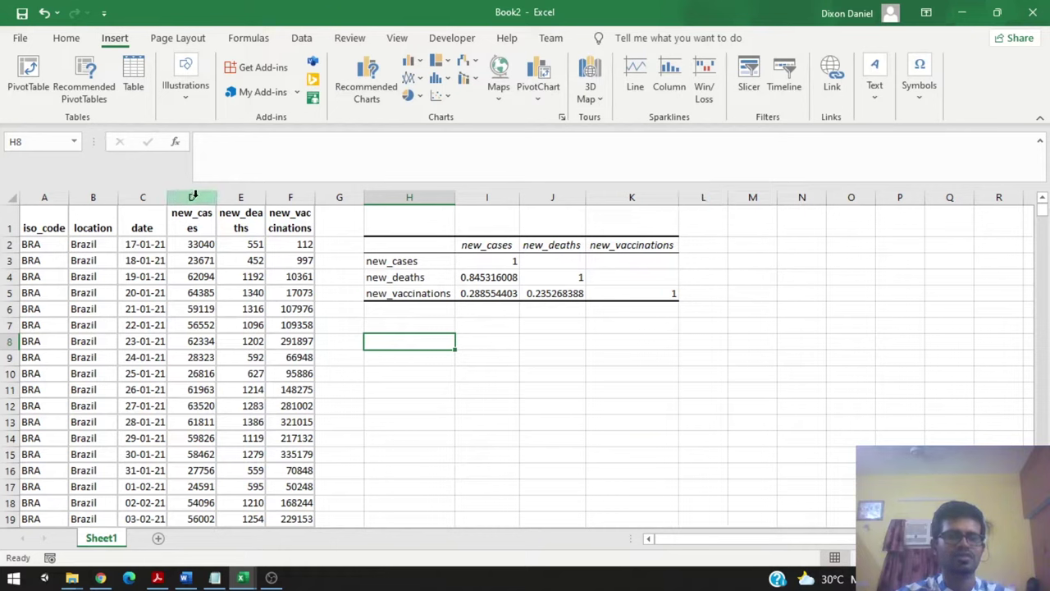
left_click_drag(195, 194, 240, 200)
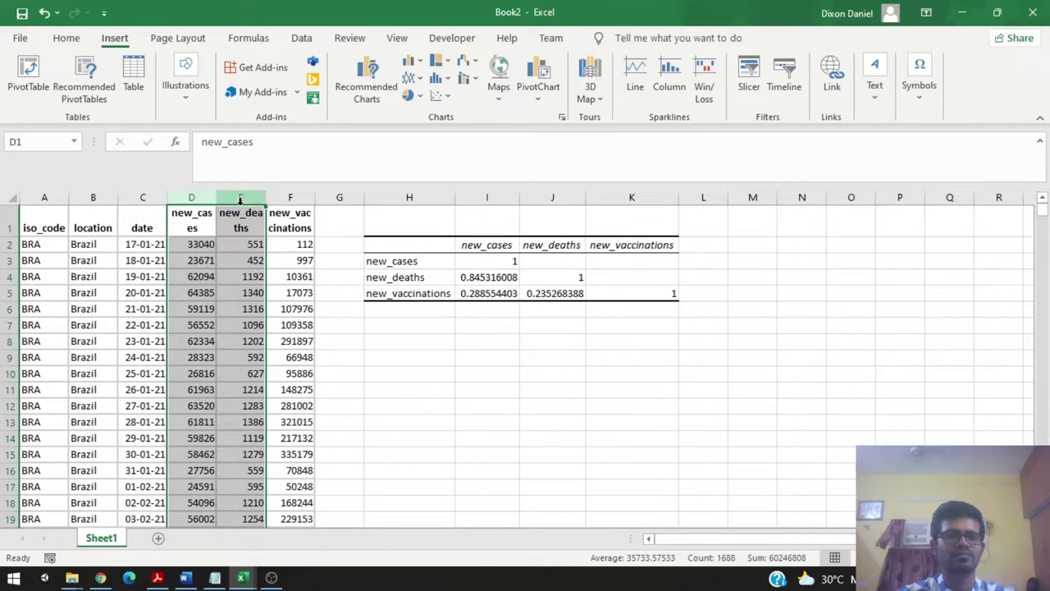
left_click(379, 94)
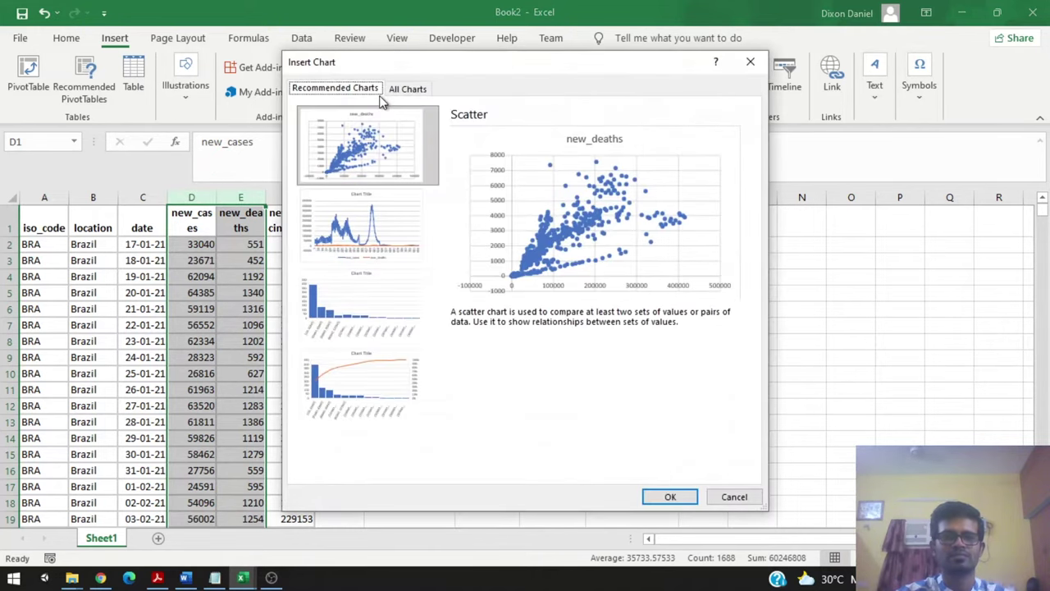
left_click(402, 93)
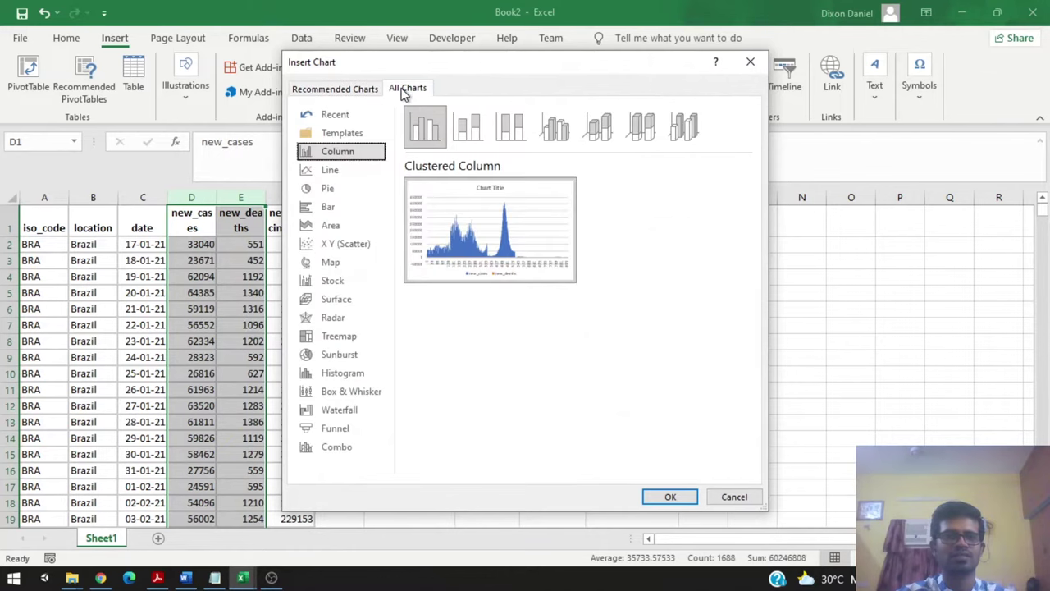
left_click(343, 244)
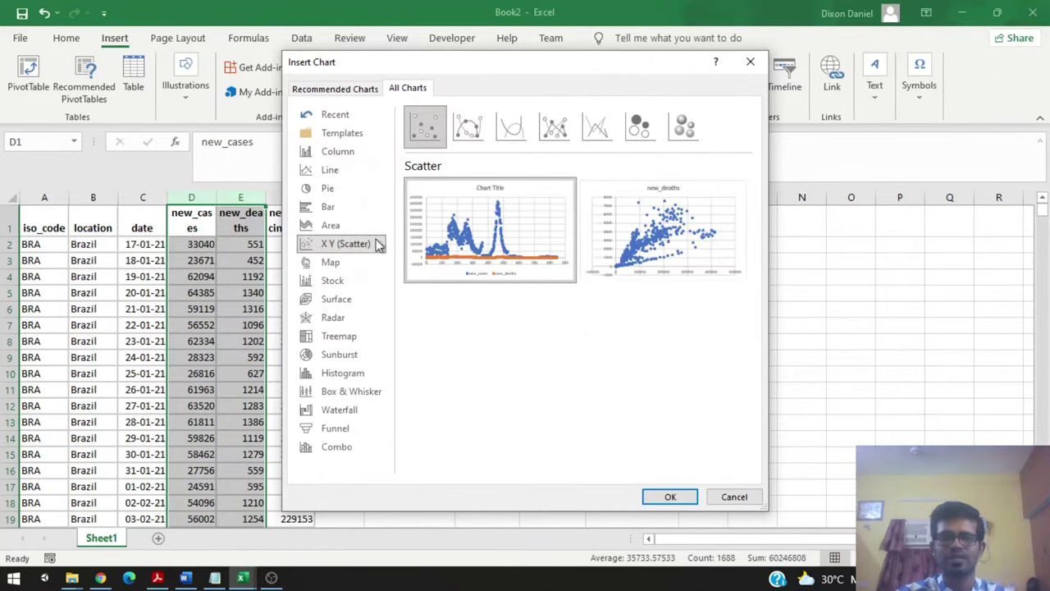
mouse_move(652, 251)
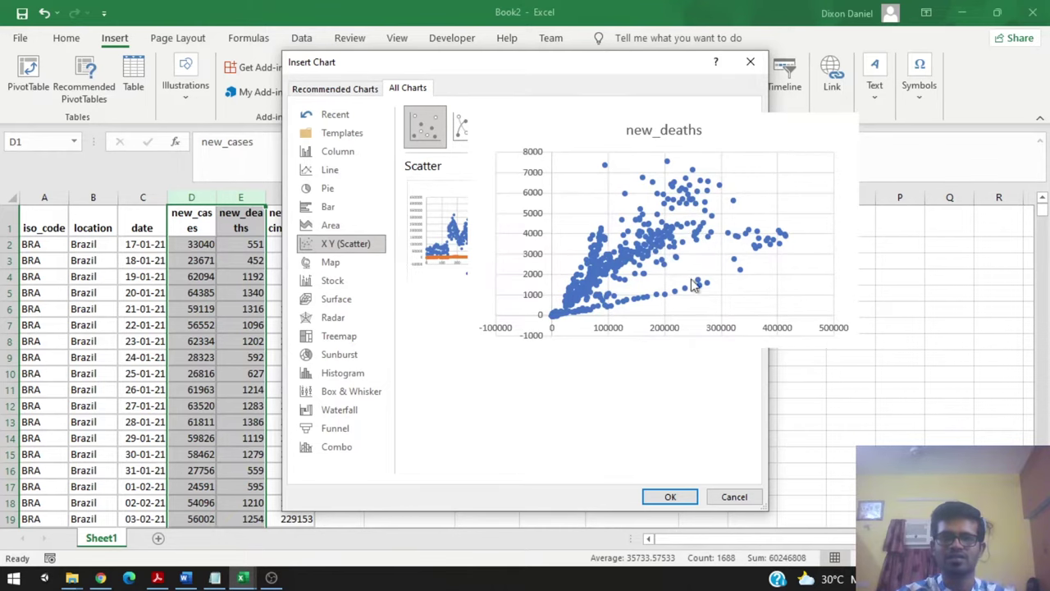
left_click(673, 495)
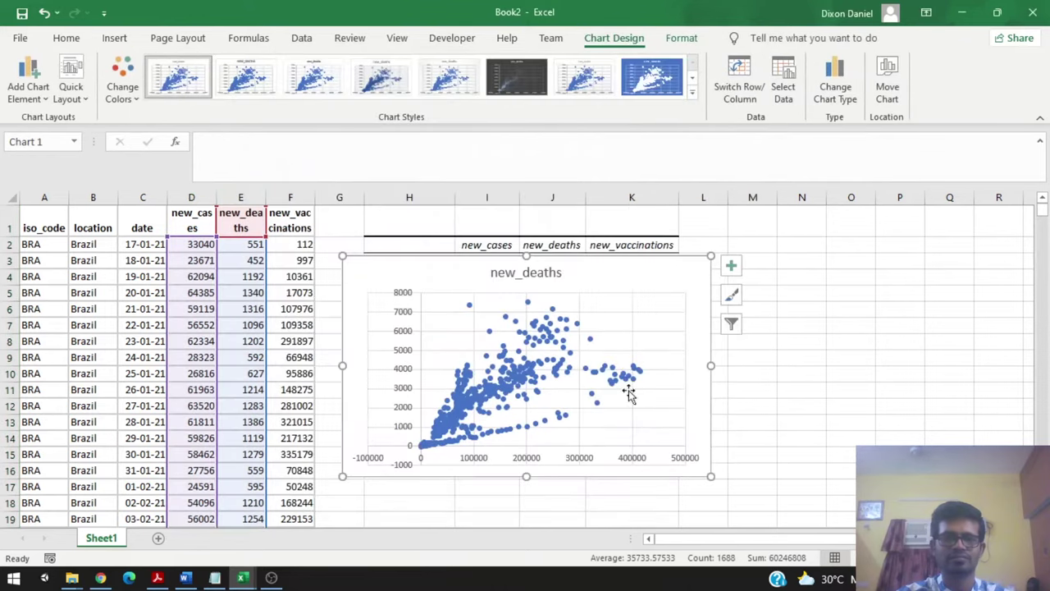
Move the chart below the matrix and retitle it 'new_cases vs new_deaths'.
scroll(742, 345, "down", 1)
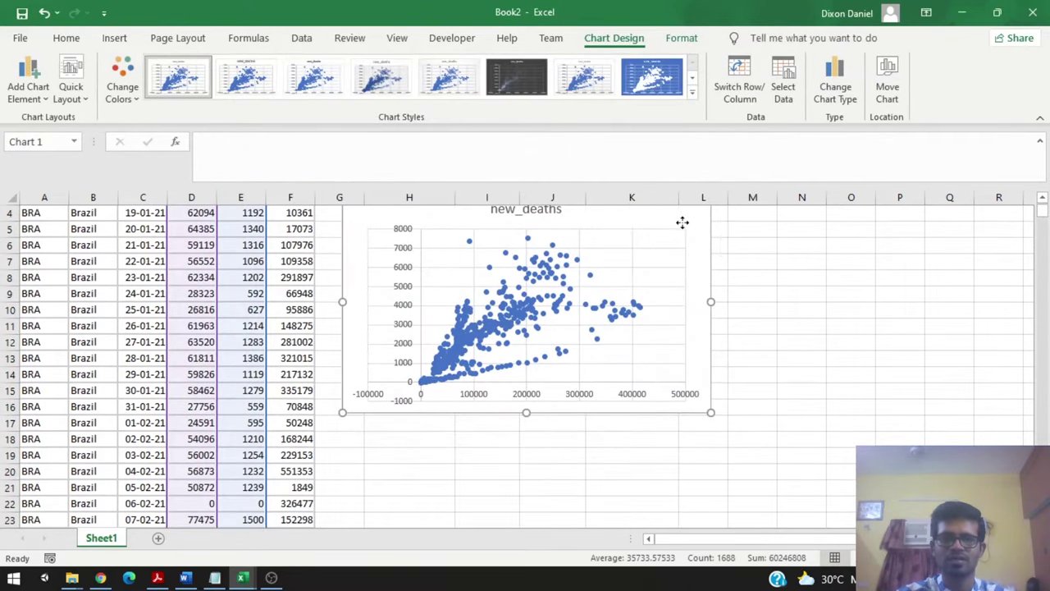
left_click_drag(682, 222, 698, 277)
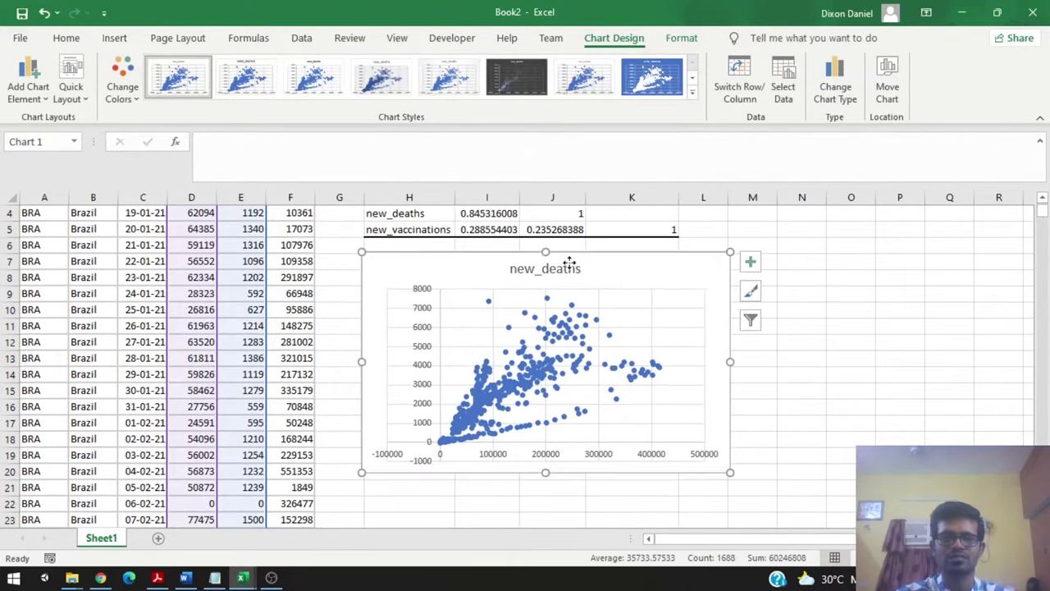
left_click(513, 277)
double_click(514, 277)
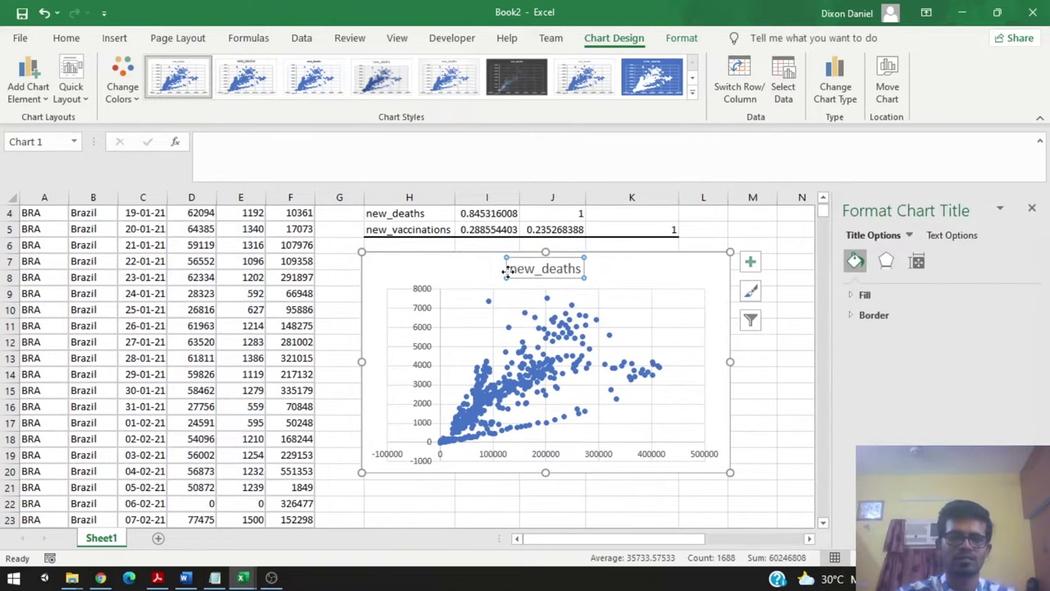
type("new")
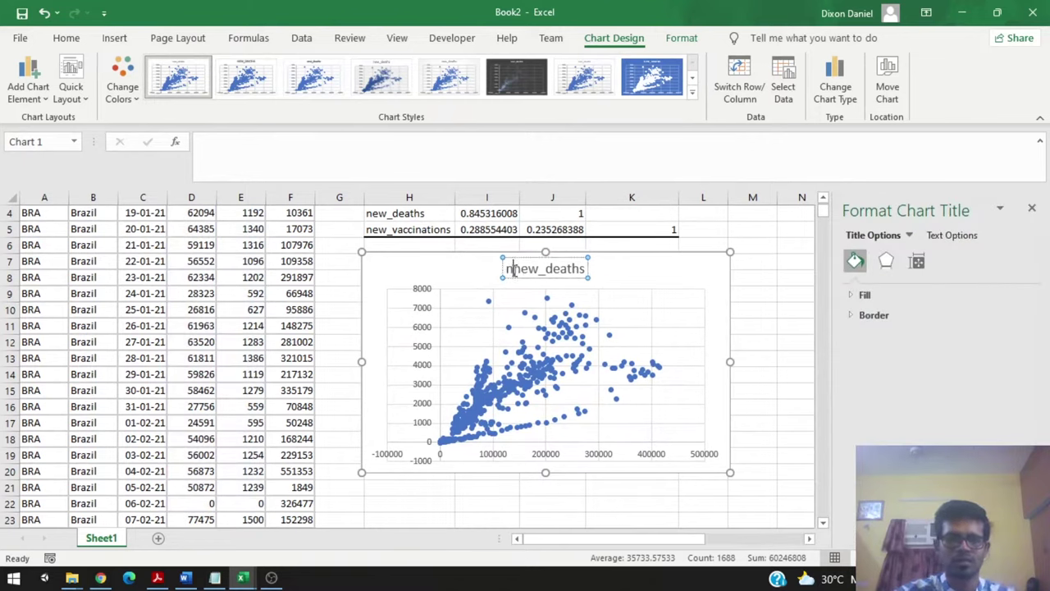
type("_Cases")
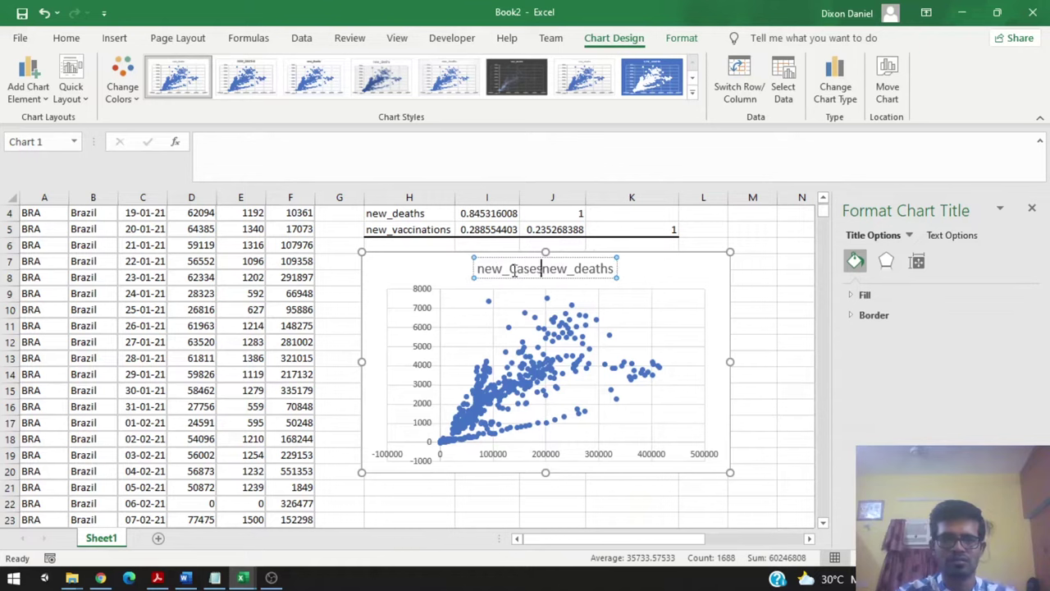
key("BackSpace")
key("BackSpace")
key("BackSpace")
key("BackSpace")
type("cas")
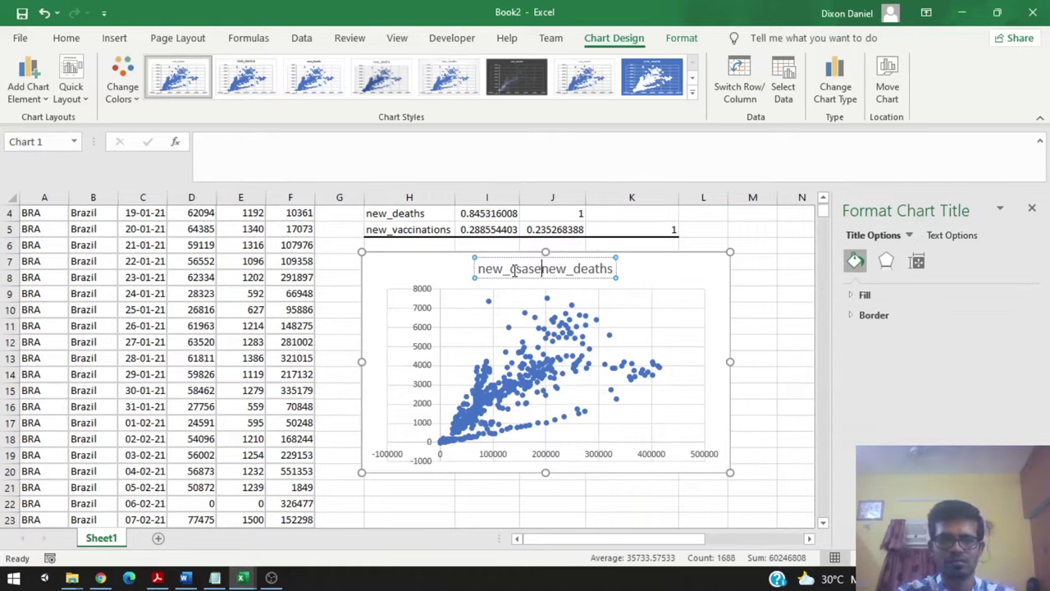
key("BackSpace")
type("ses")
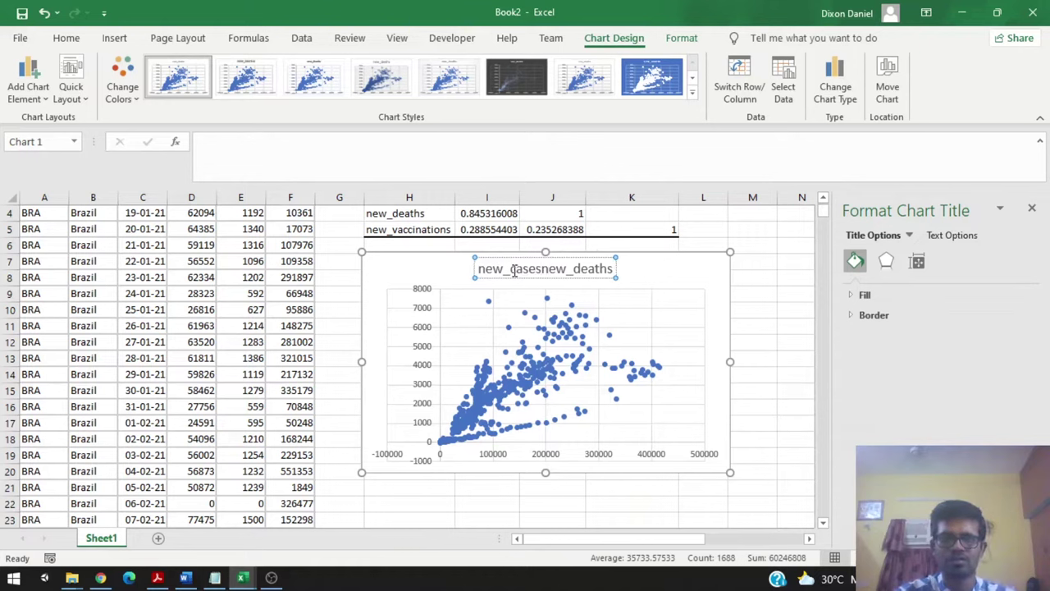
type(" vs")
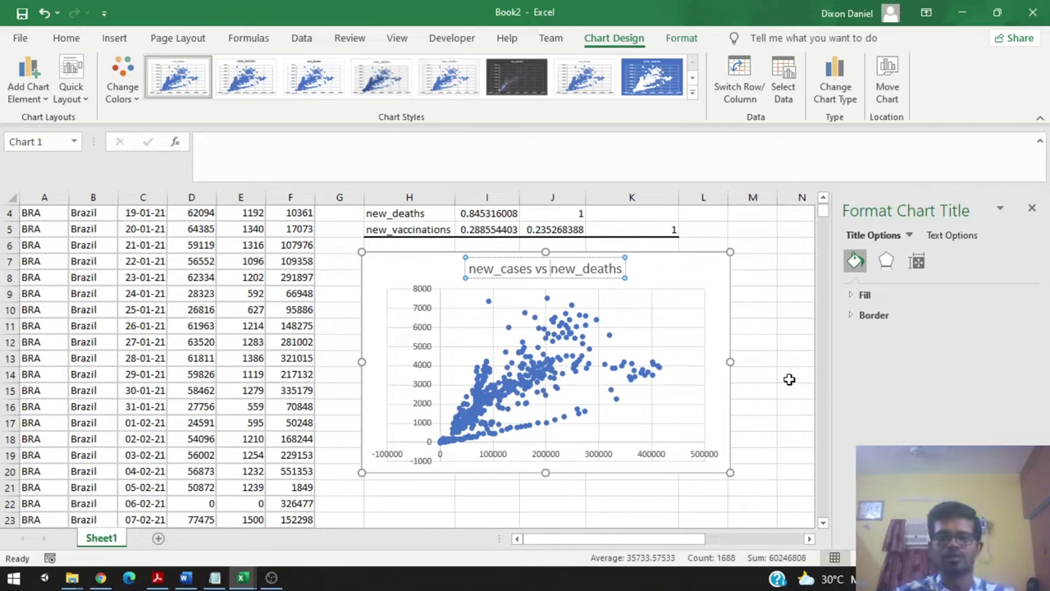
left_click(790, 379)
left_click(717, 273)
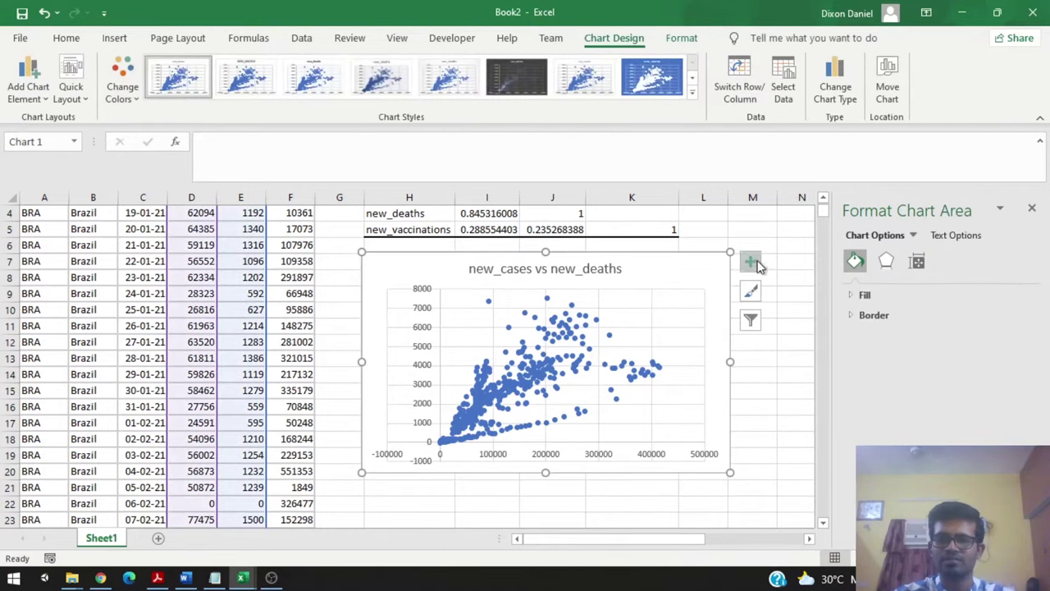
Add a linear trendline to the scatter chart and bring up its format settings.
left_click(751, 262)
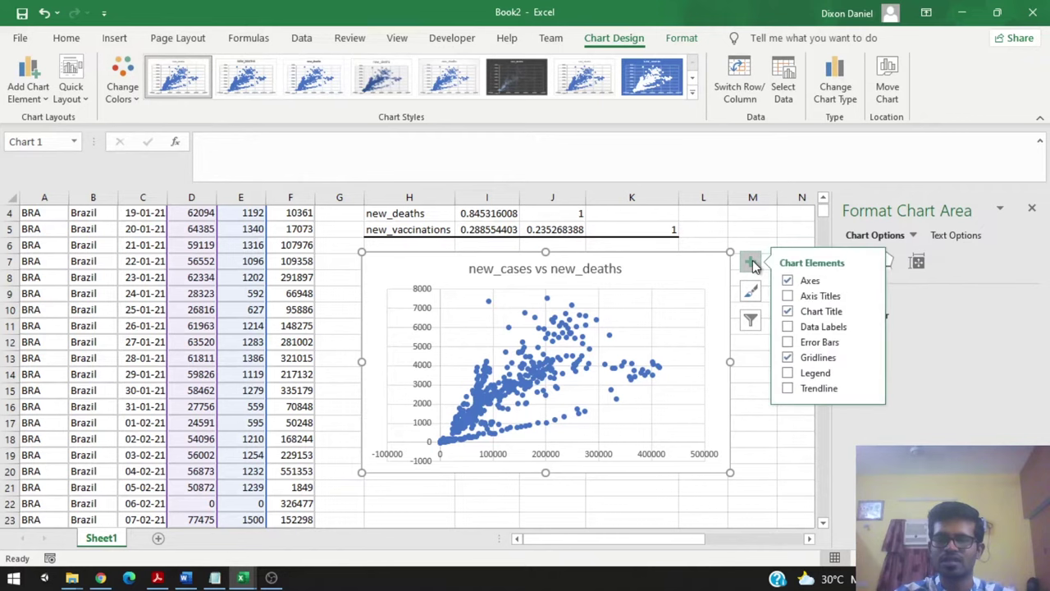
left_click(789, 389)
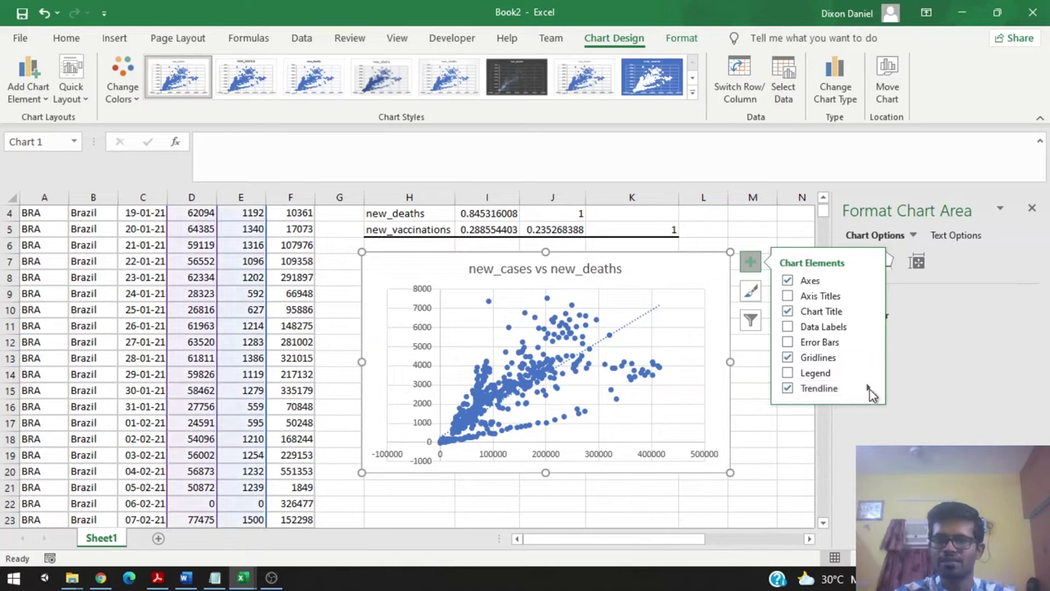
left_click(872, 391)
left_click(899, 447)
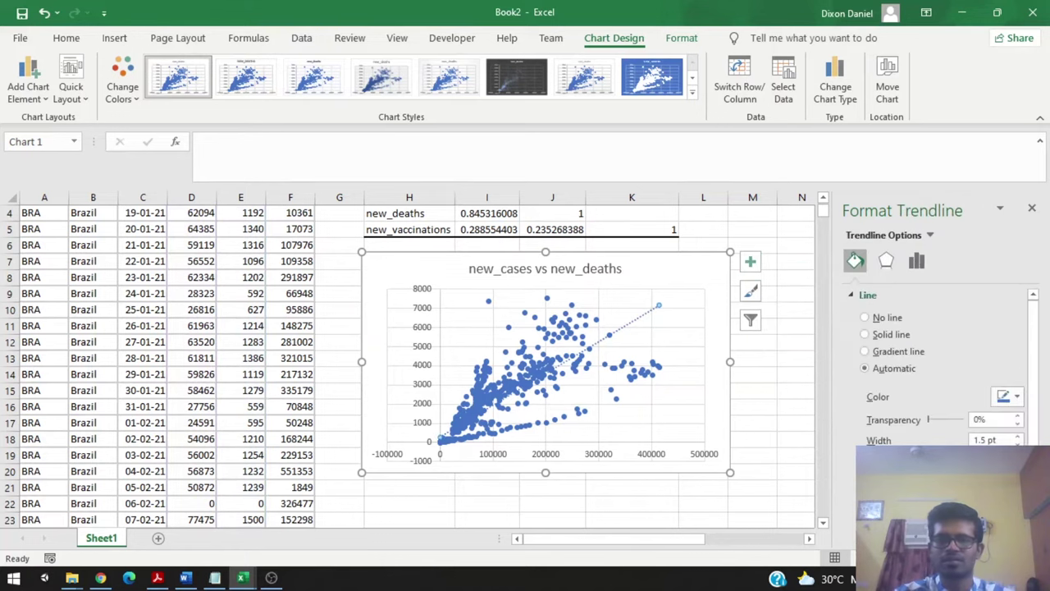
Make the trendline a solid red line 3 pt wide.
left_click(1018, 437)
left_click(1018, 436)
left_click(1018, 436)
left_click(1018, 436)
left_click(1018, 436)
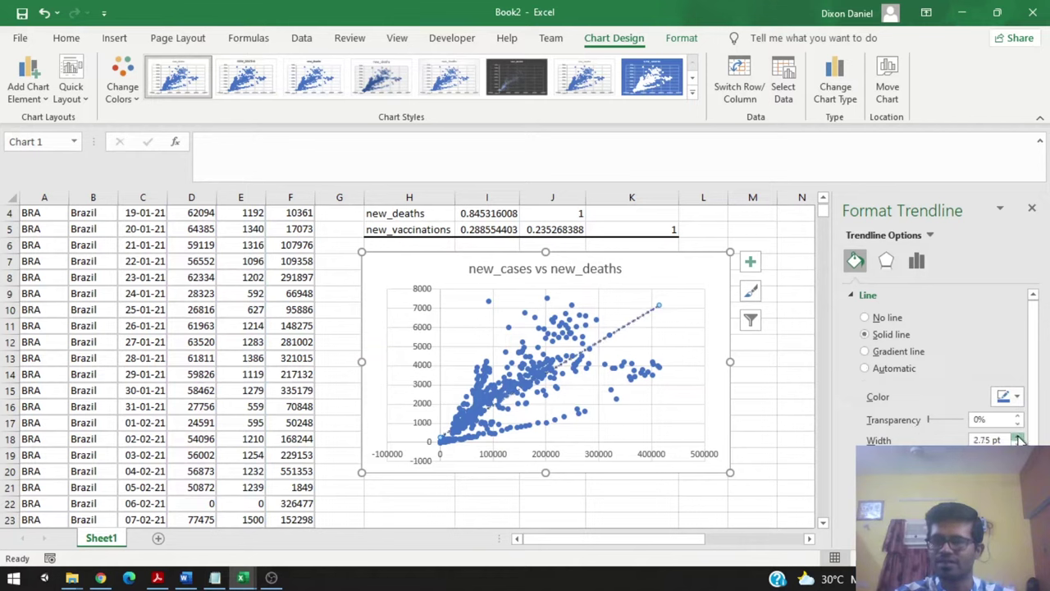
left_click(1019, 437)
scroll(1017, 441, "down", 1)
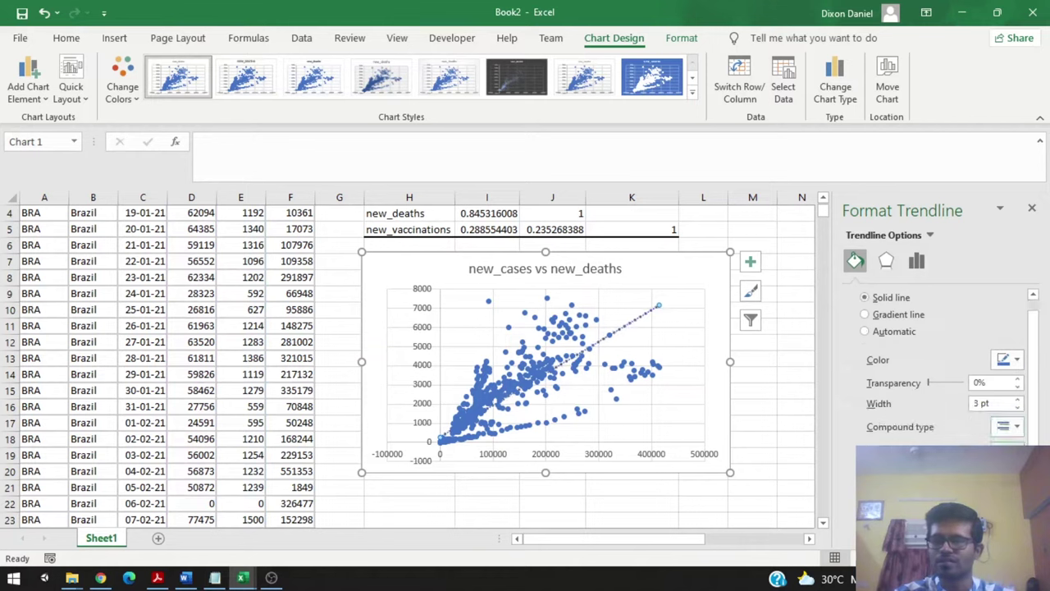
scroll(1009, 410, "down", 1)
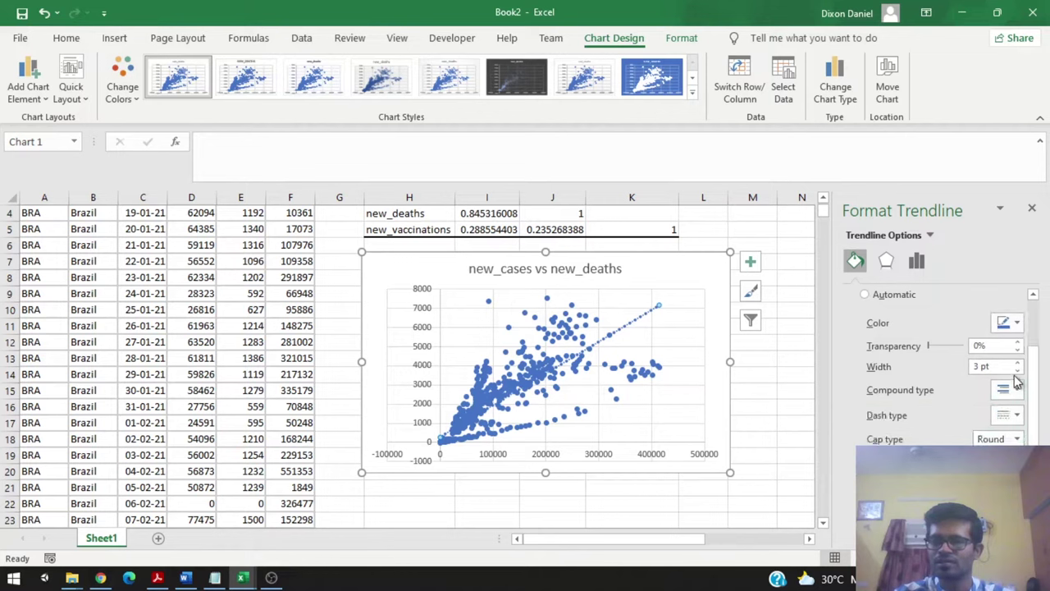
scroll(944, 371, "up", 2)
scroll(984, 411, "down", 2)
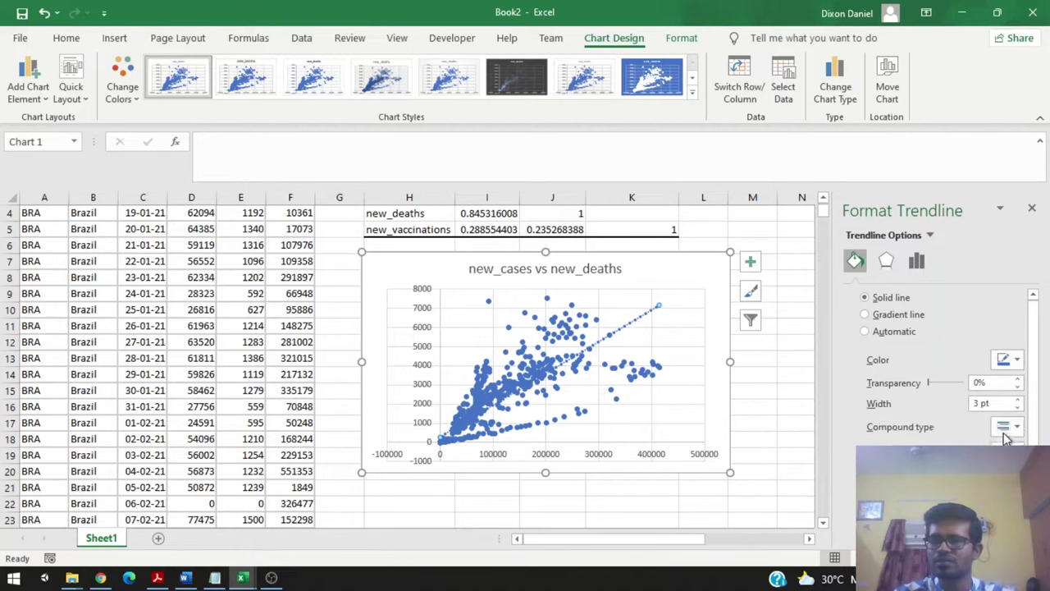
left_click(1009, 414)
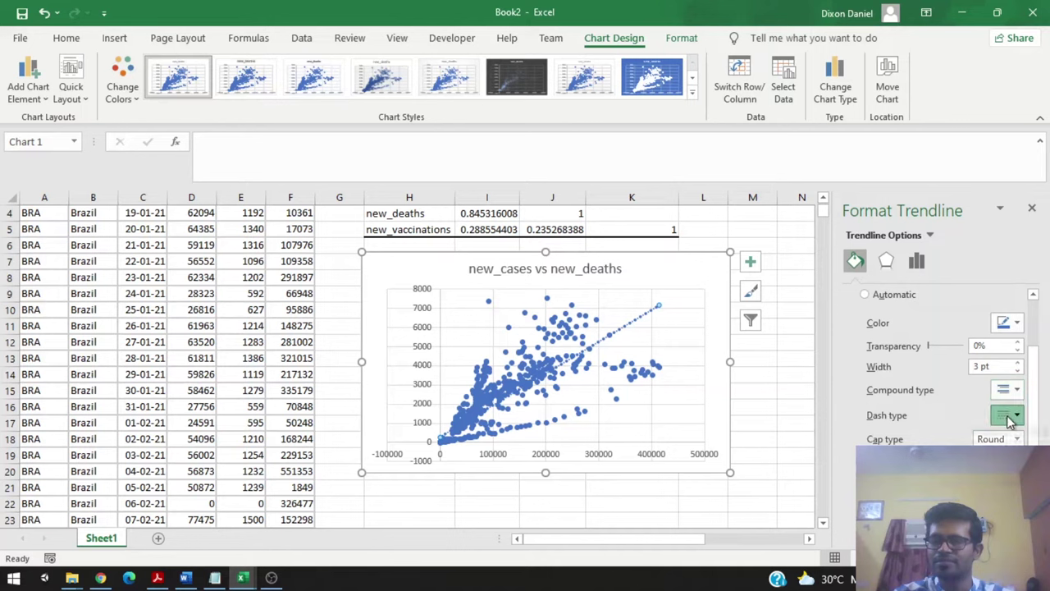
left_click(1004, 432)
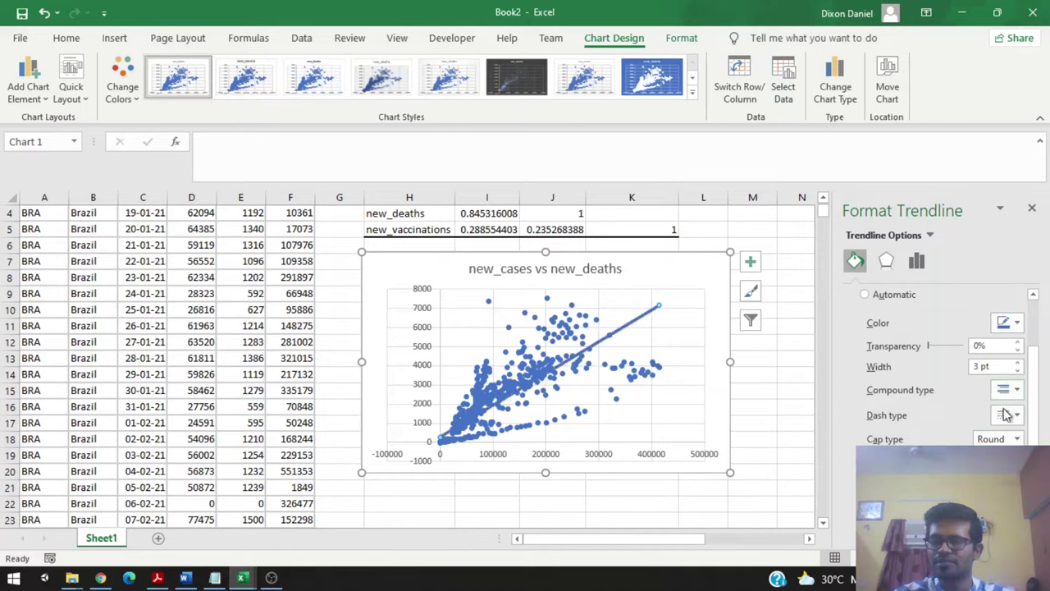
left_click(1008, 322)
left_click(949, 457)
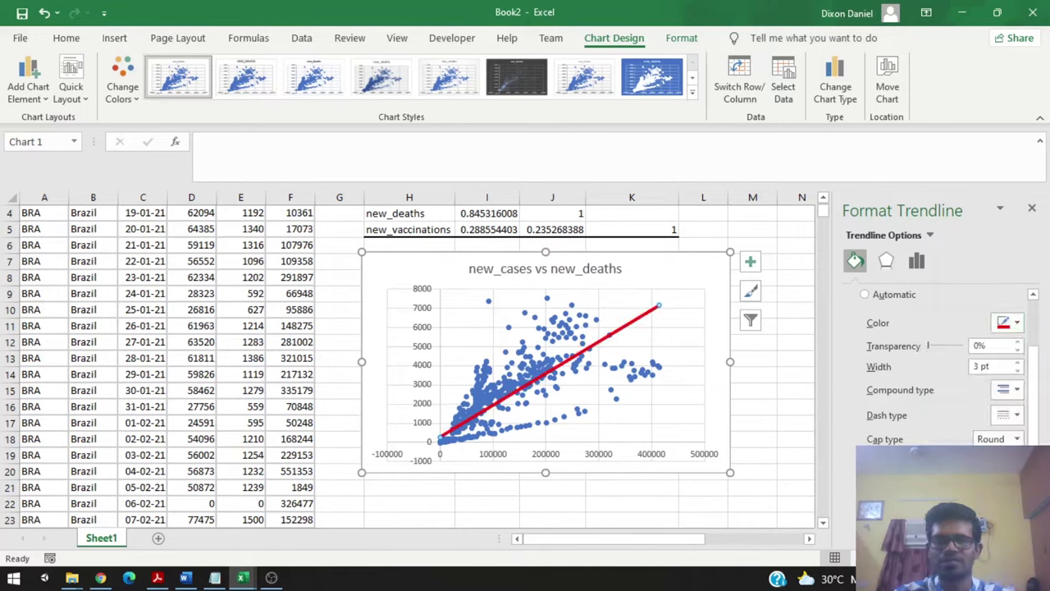
left_click_drag(616, 538, 674, 538)
scroll(591, 455, "up", 1)
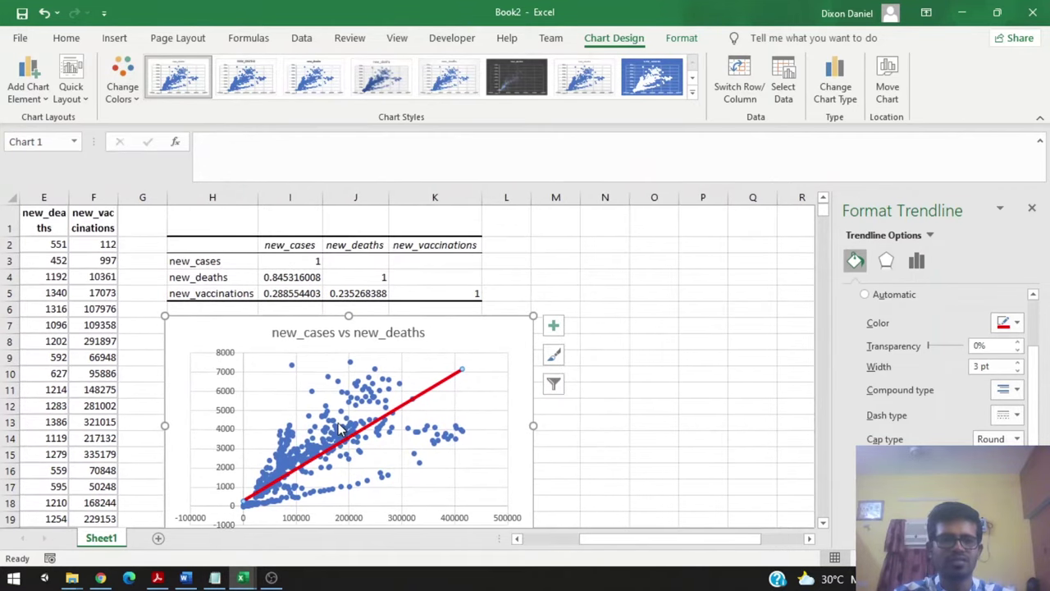
scroll(312, 354, "down", 1)
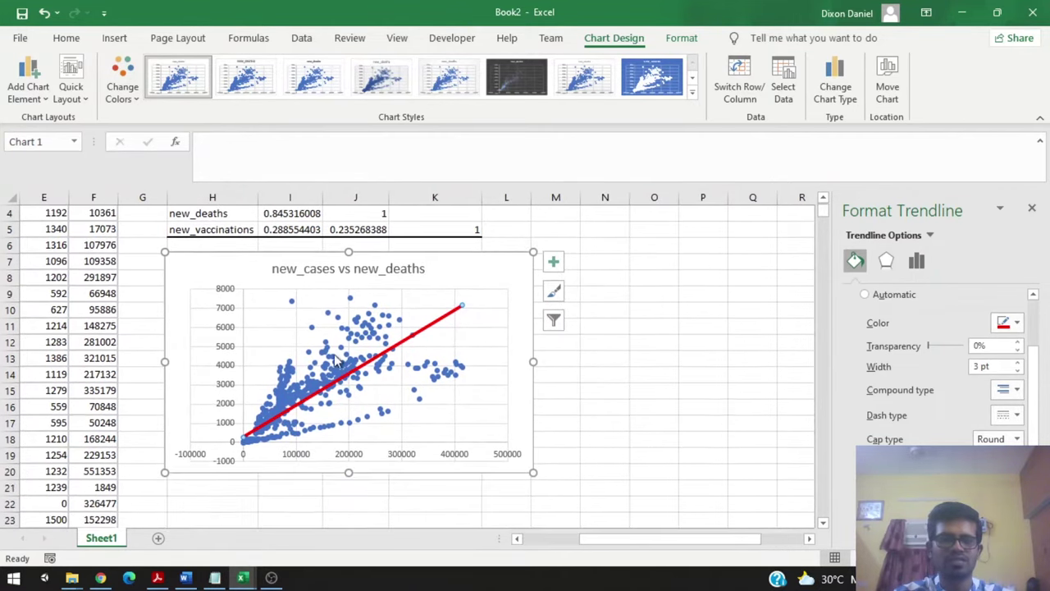
scroll(322, 353, "up", 1)
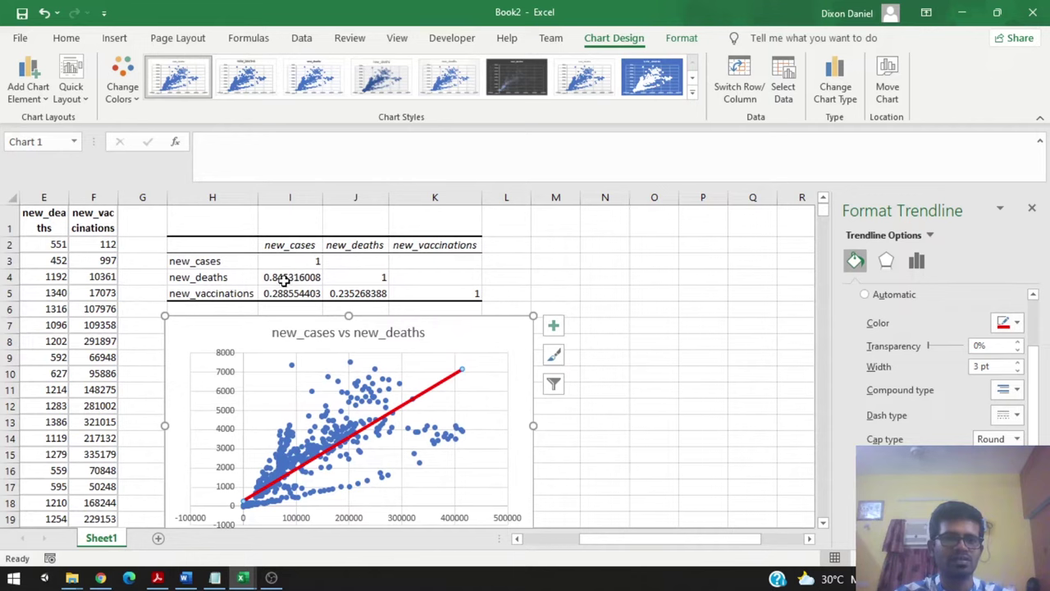
scroll(532, 335, "down", 1)
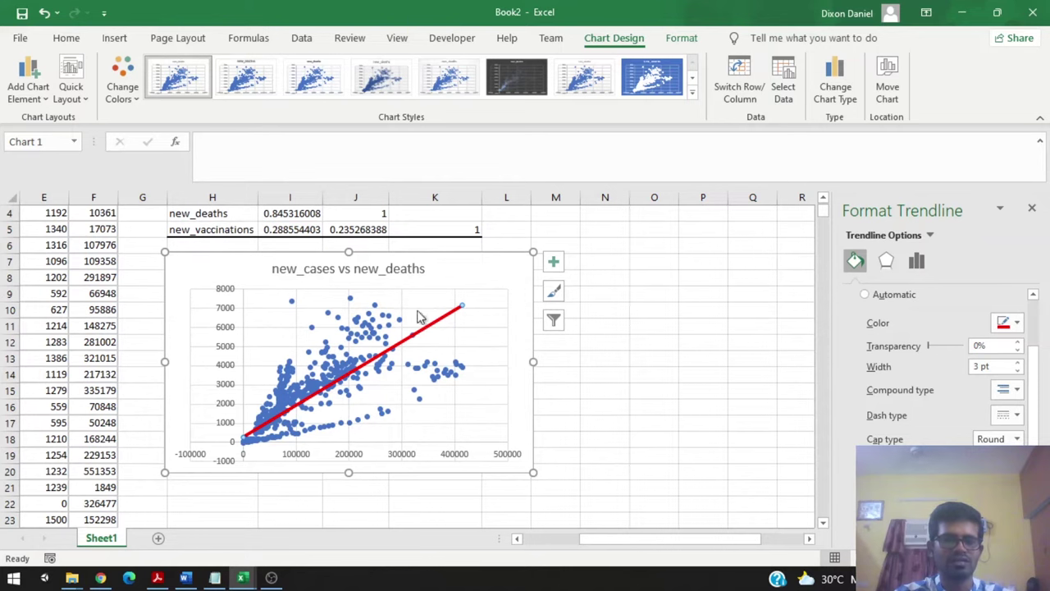
scroll(421, 379, "up", 1)
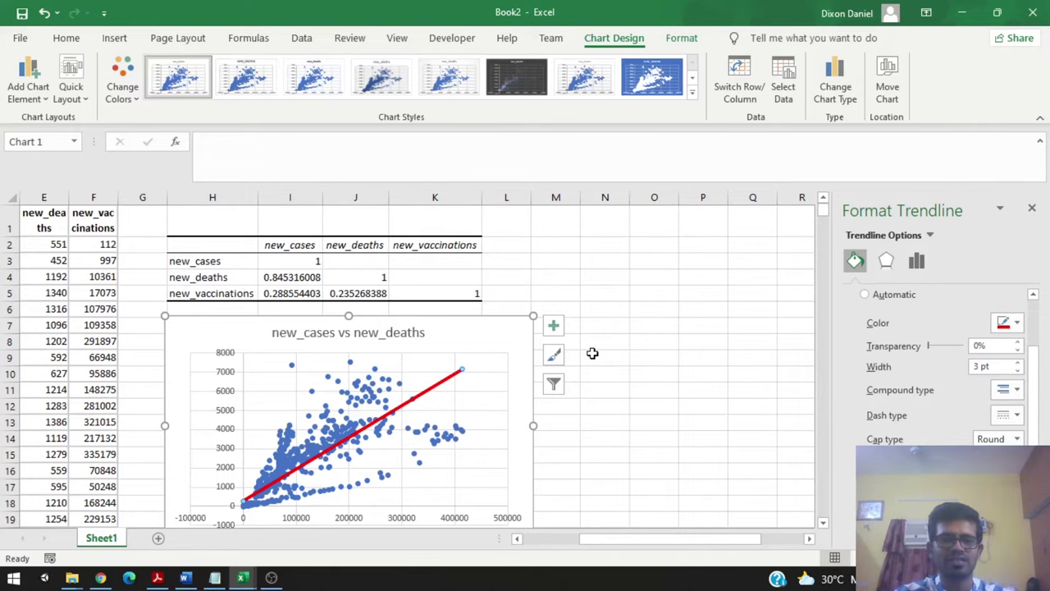
left_click(647, 392)
scroll(647, 394, "down", 1)
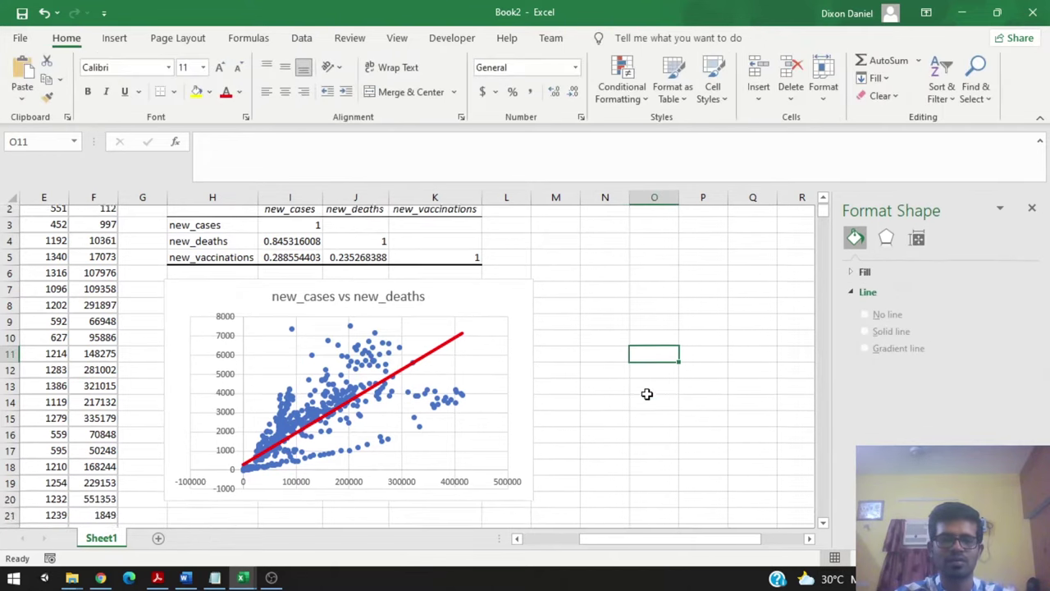
left_click_drag(655, 543, 509, 490)
scroll(242, 358, "up", 1)
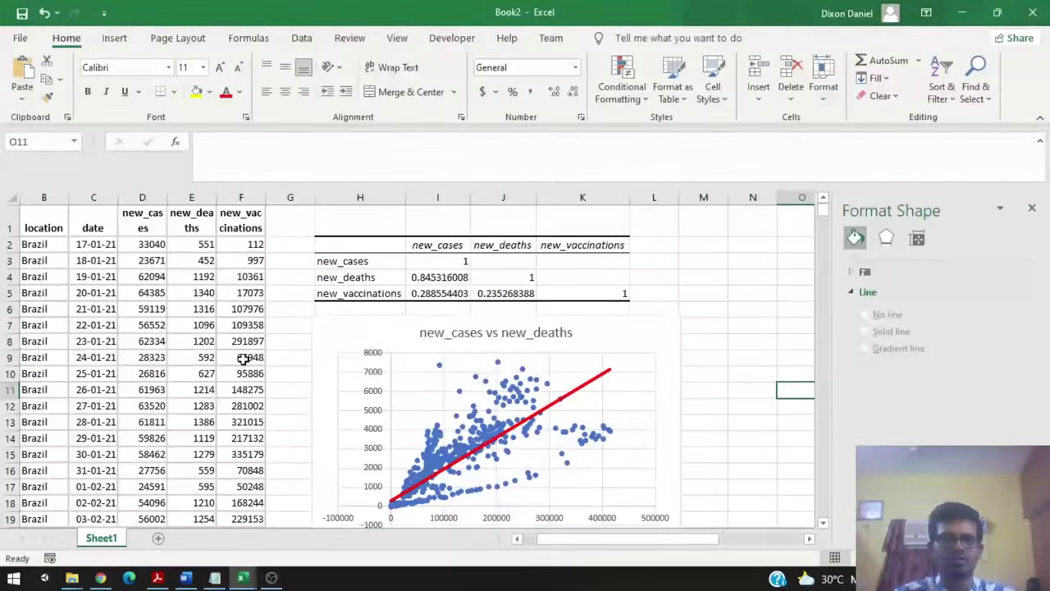
scroll(540, 357, "down", 1)
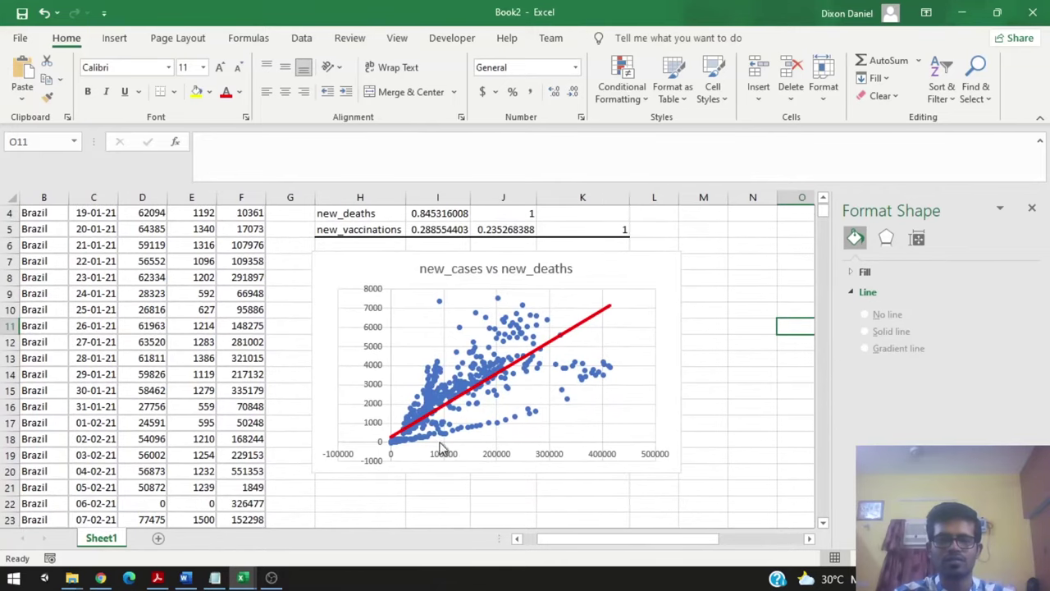
scroll(447, 443, "up", 1)
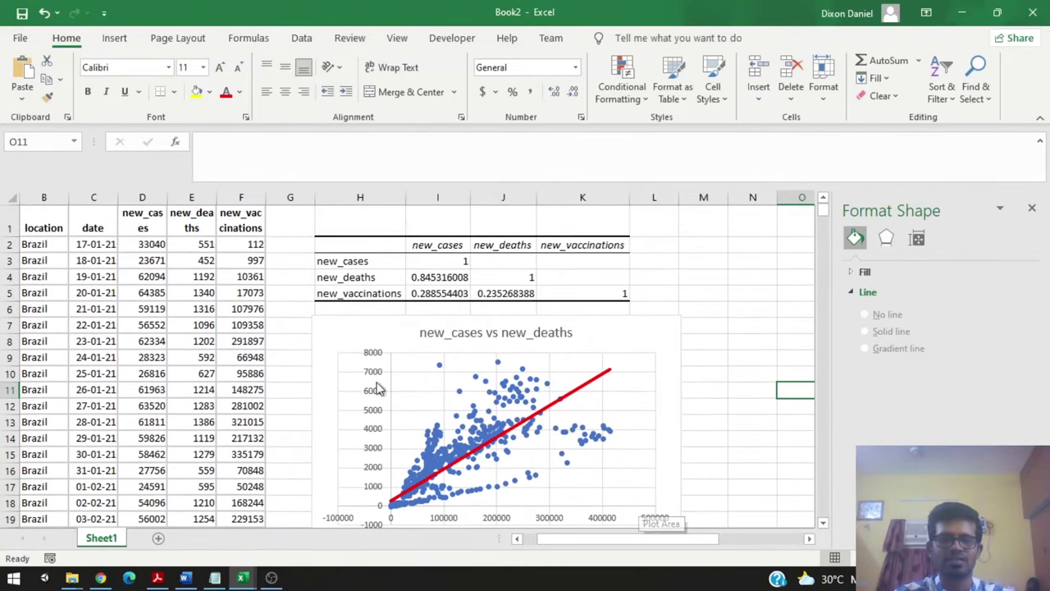
Copy the whole new_deaths column and paste it into column G starting at G1.
left_click(197, 200)
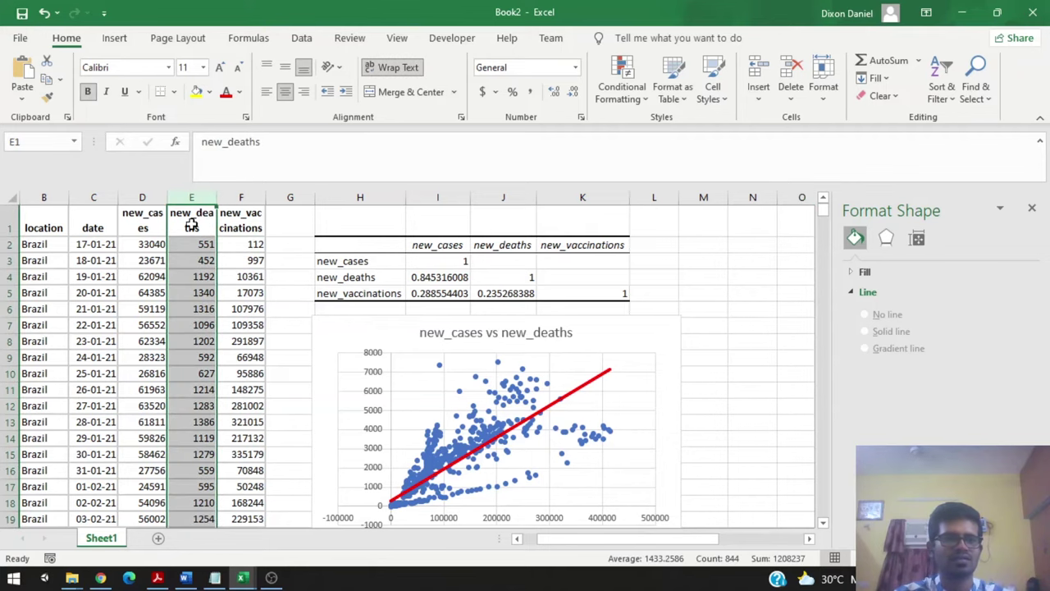
left_click(191, 227)
key("ctrl+shift+Down")
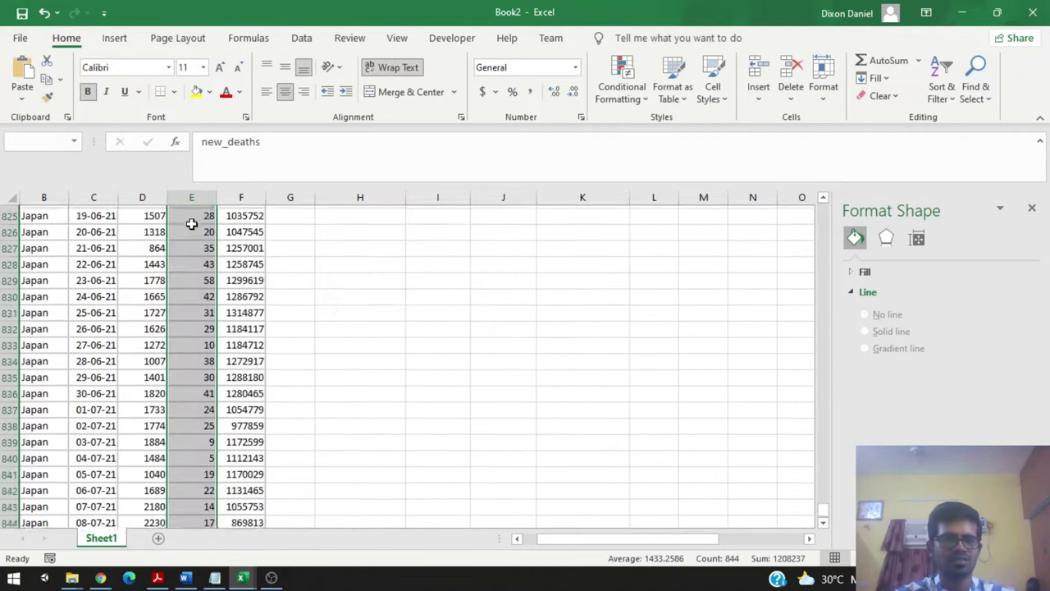
key("ctrl+c")
scroll(310, 241, "up", 8)
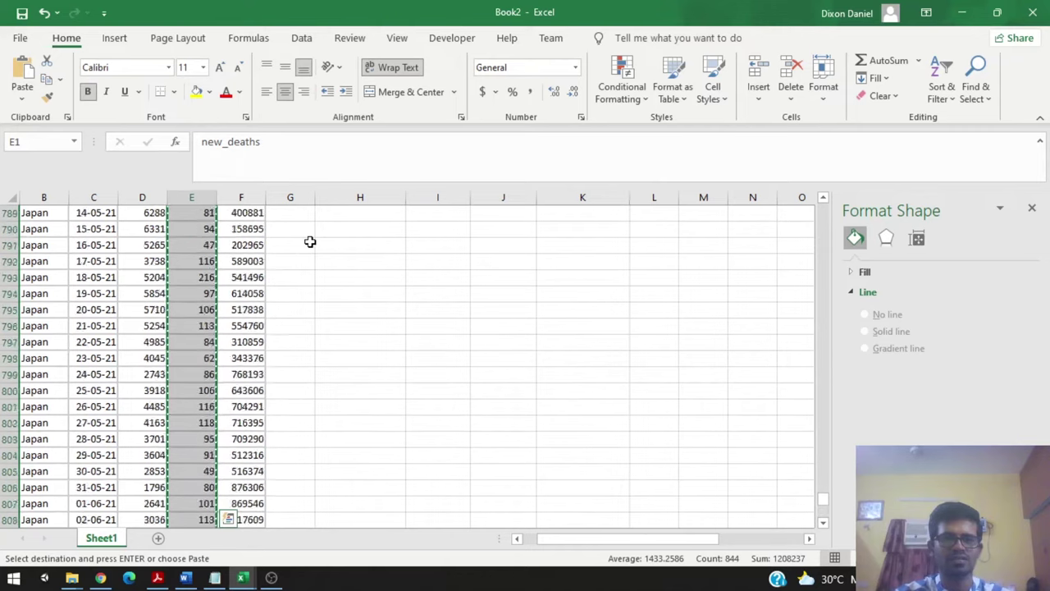
left_click_drag(827, 502, 824, 209)
left_click(280, 218)
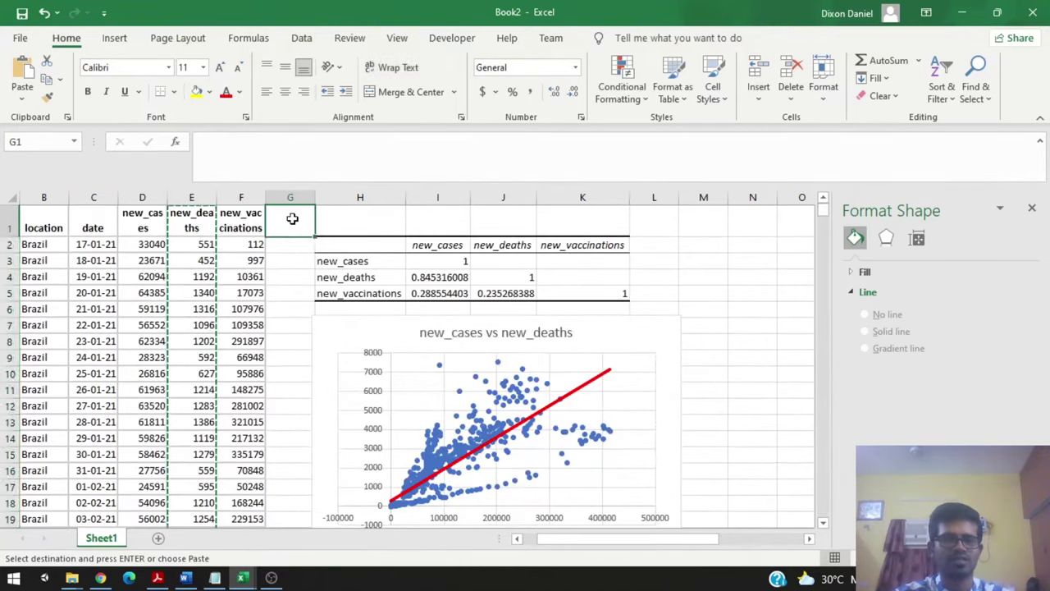
key("ctrl+v")
left_click(292, 218)
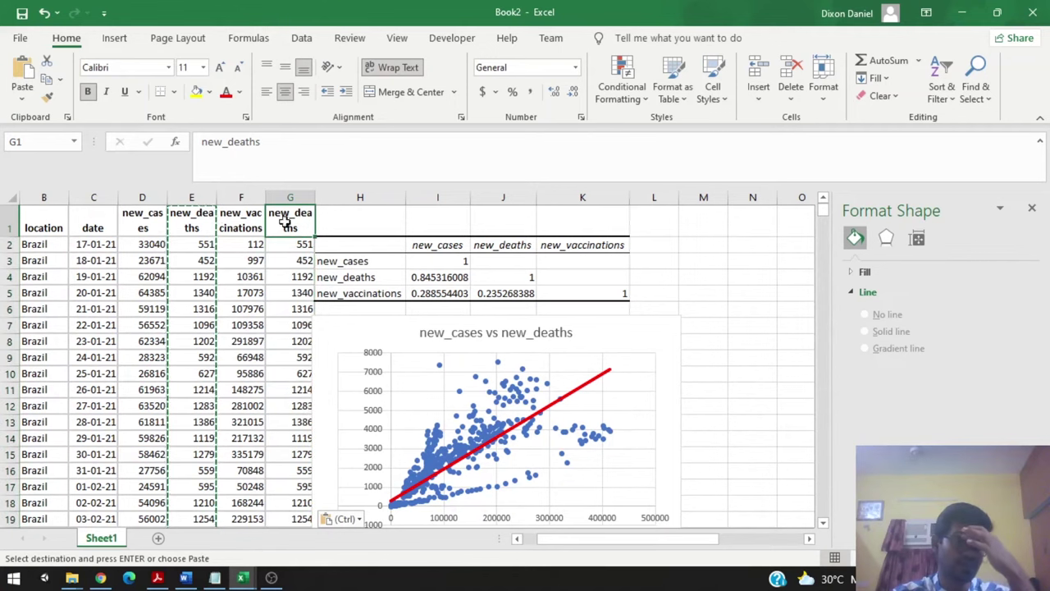
Select new_vaccinations and the copied new_deaths, F1:G844, for charting.
left_click(238, 222)
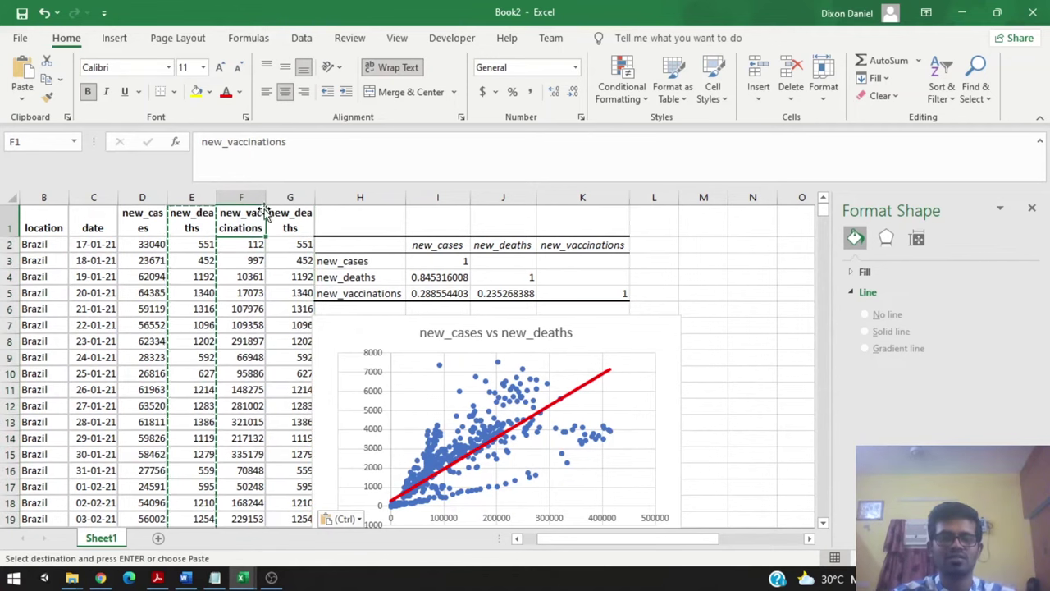
left_click(115, 38)
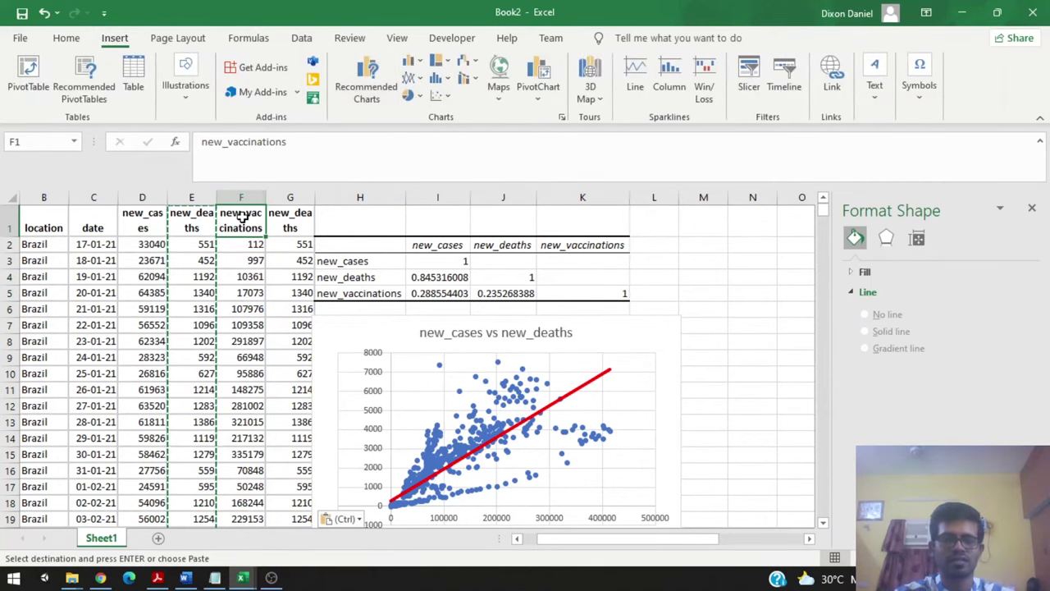
key("shift+Right")
key("ctrl+shift+Down")
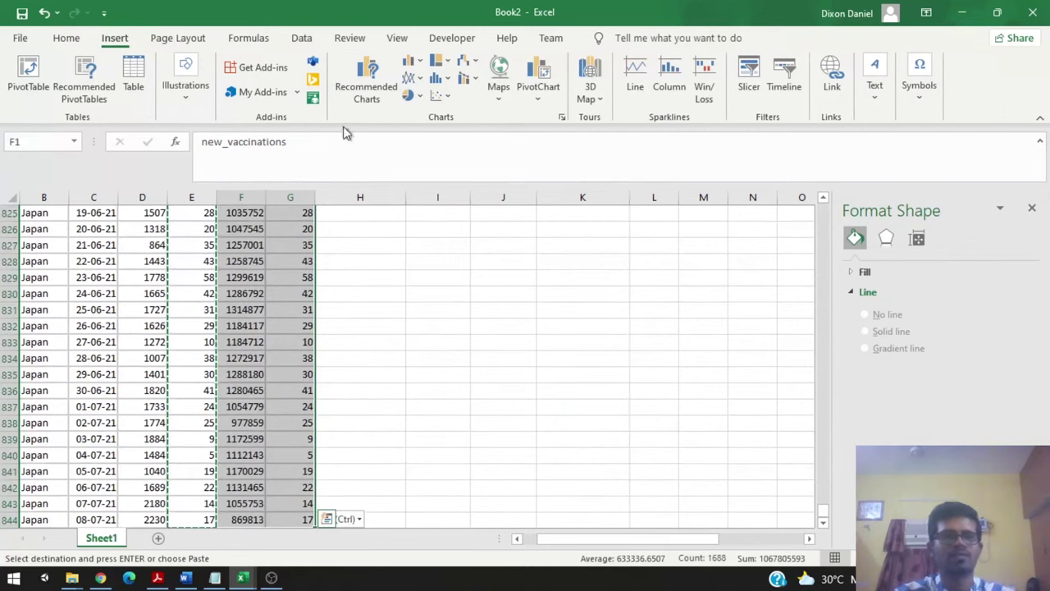
Insert an X Y (Scatter) chart from All Charts in Recommended Charts.
left_click(373, 86)
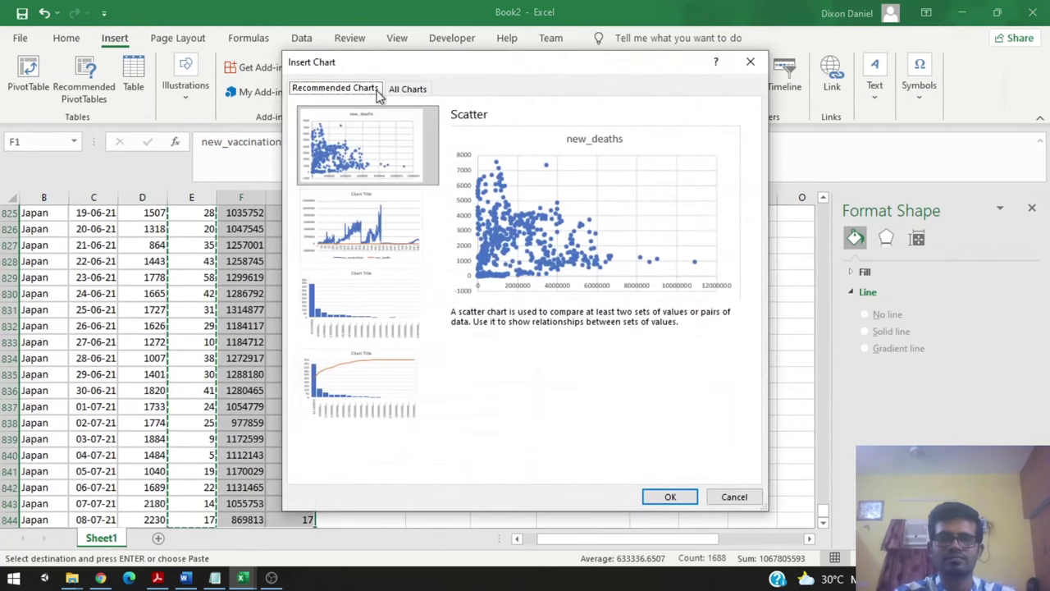
left_click(411, 89)
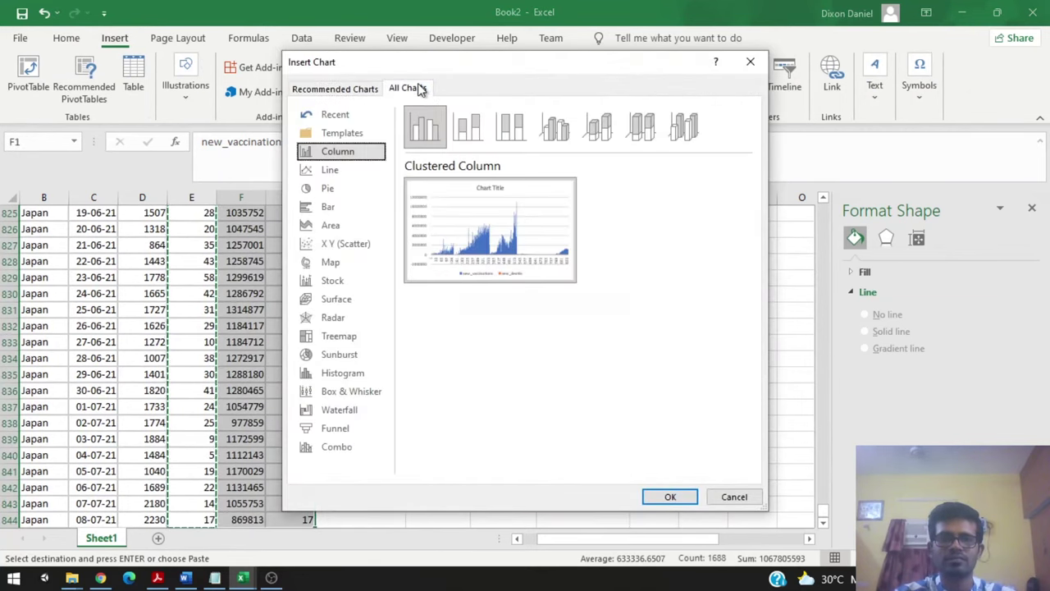
left_click(343, 246)
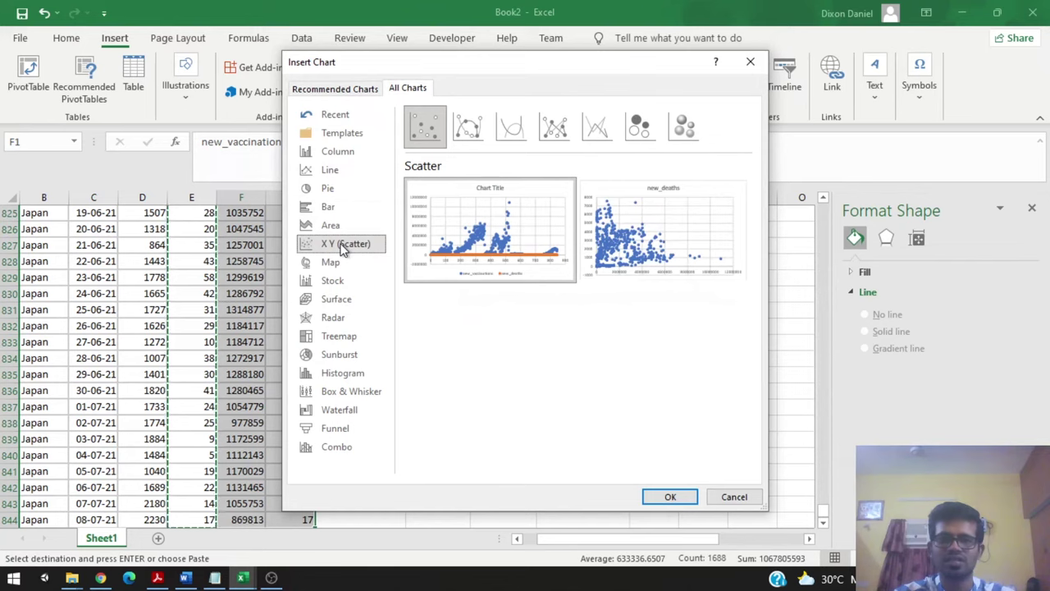
left_click(688, 243)
left_click(671, 498)
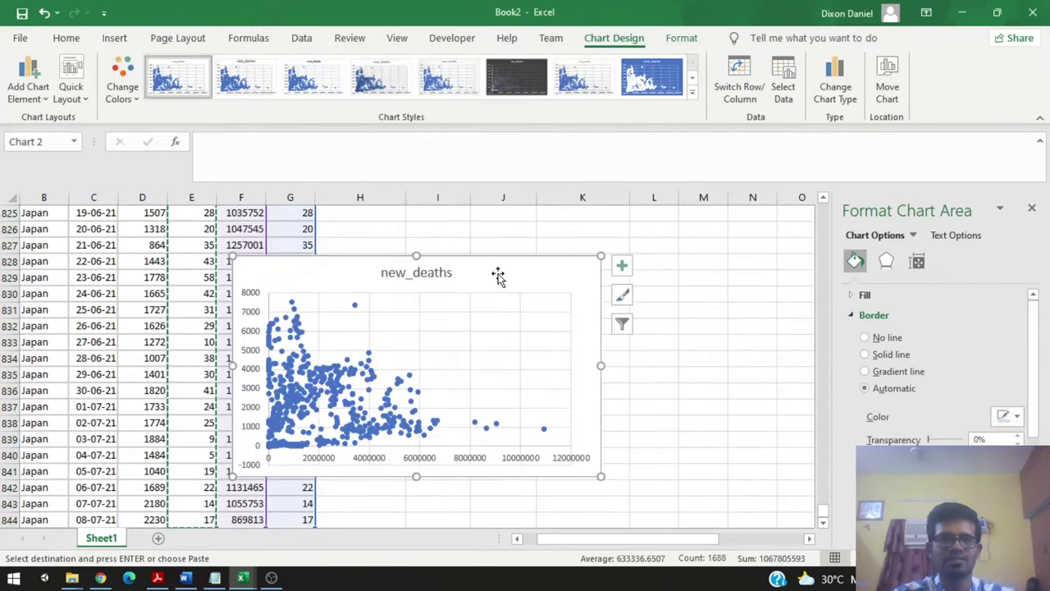
Restore the deleted new_deaths chart and move it up beside the first chart.
key("Delete")
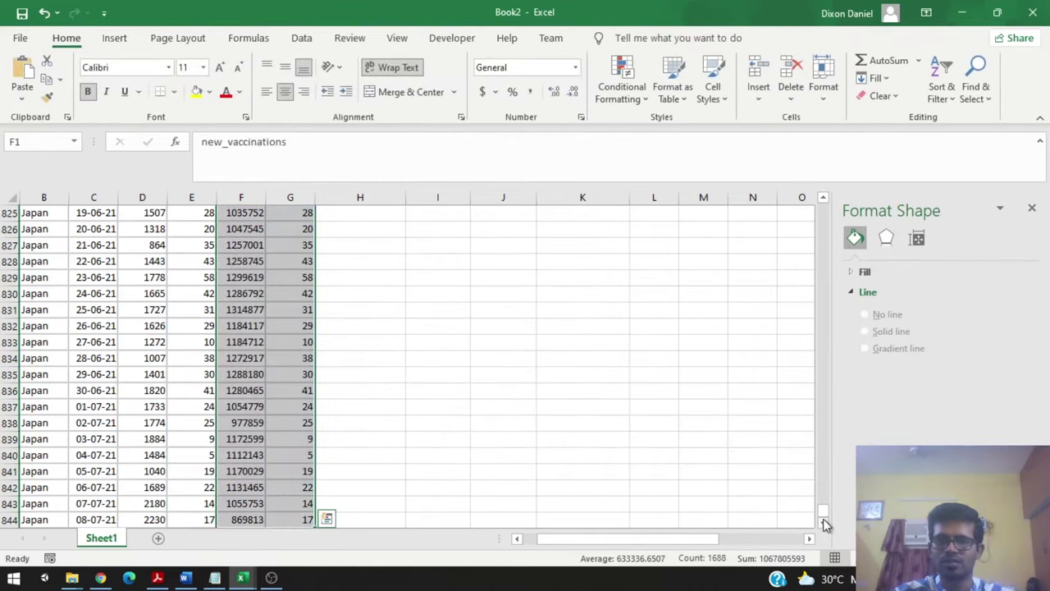
left_click_drag(822, 506, 823, 206)
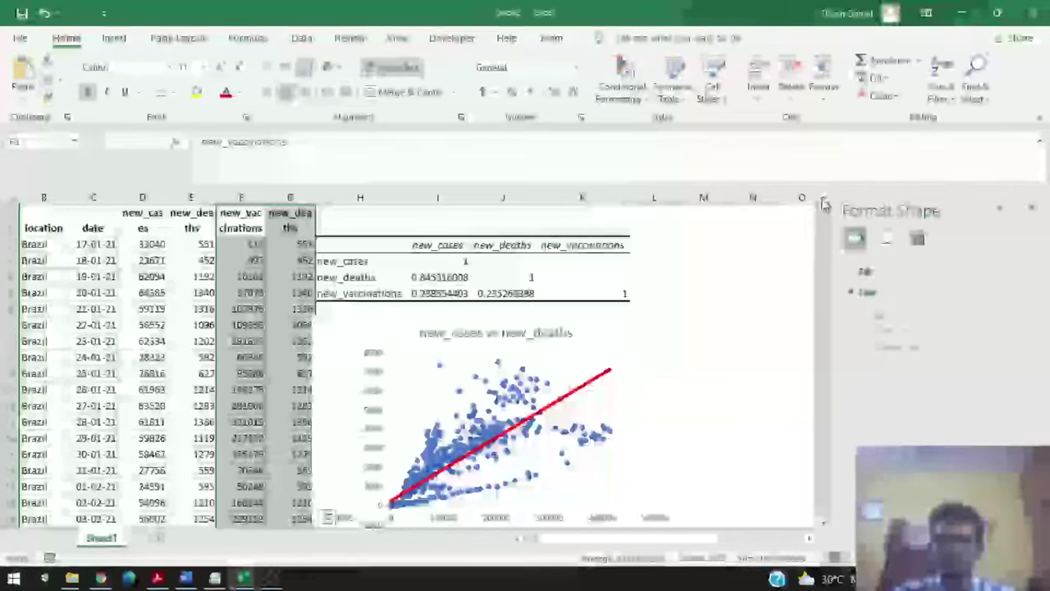
left_click(739, 357)
key("ctrl+z")
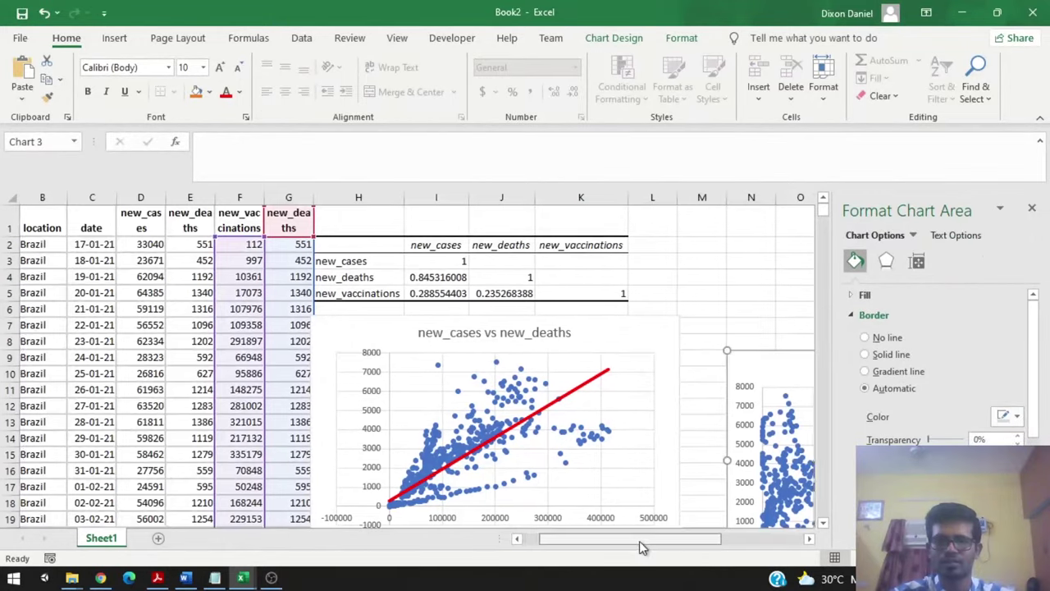
left_click_drag(639, 541, 707, 539)
left_click_drag(553, 353, 479, 325)
Retitle the second chart 'new_vaccinations vs new_deaths' and bring up its chart elements for a trendline.
left_click(538, 329)
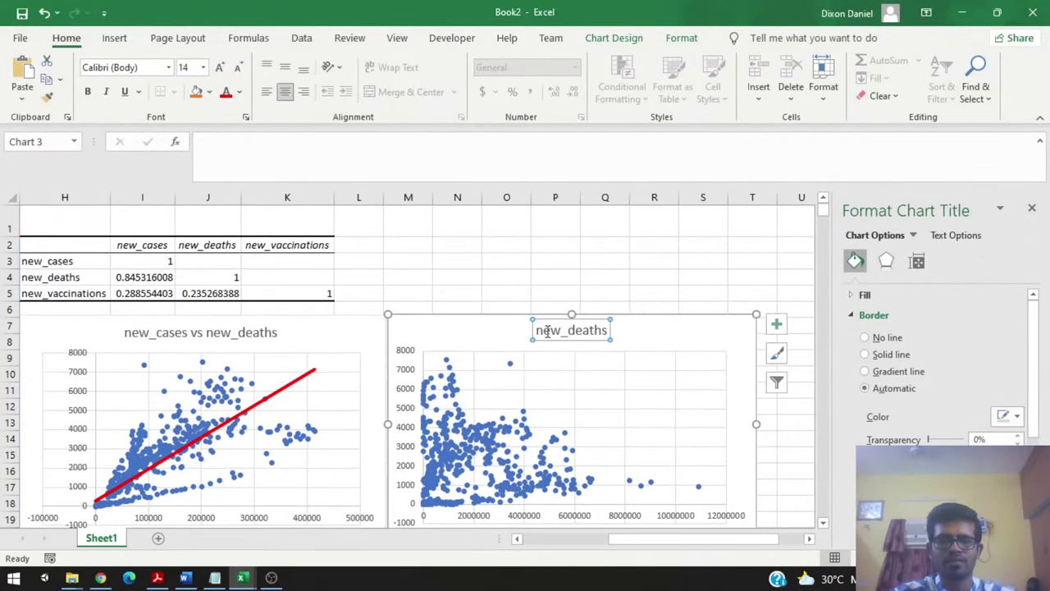
left_click(538, 331)
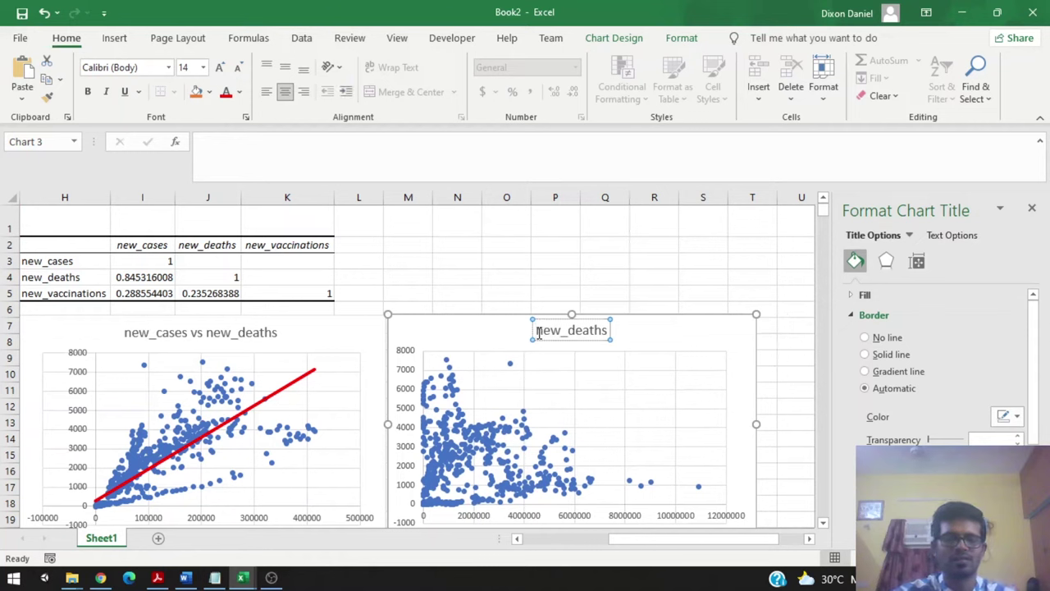
type("new")
type("_vaccinat")
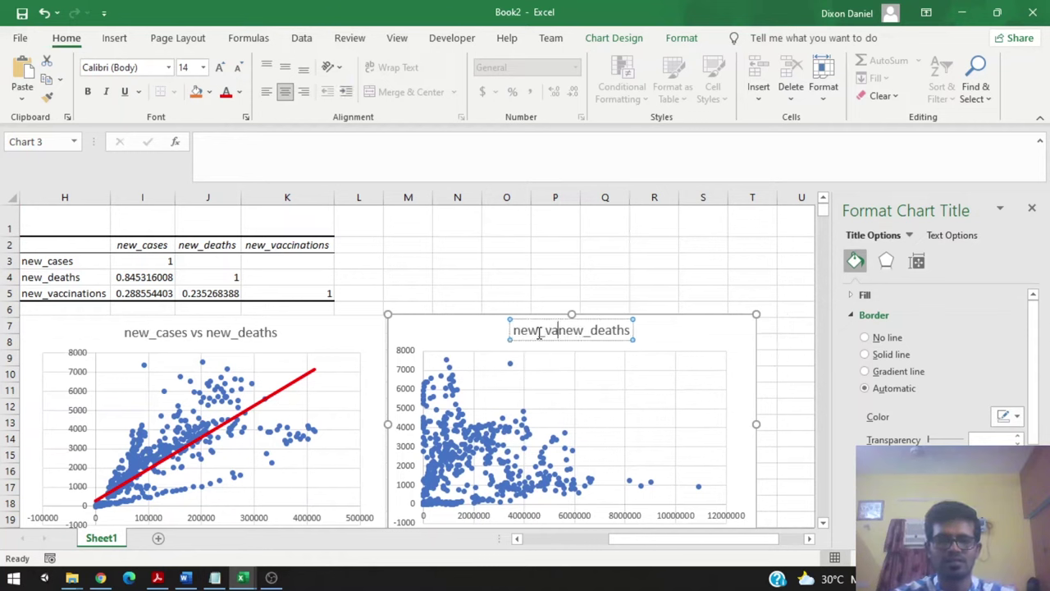
type("ions vs")
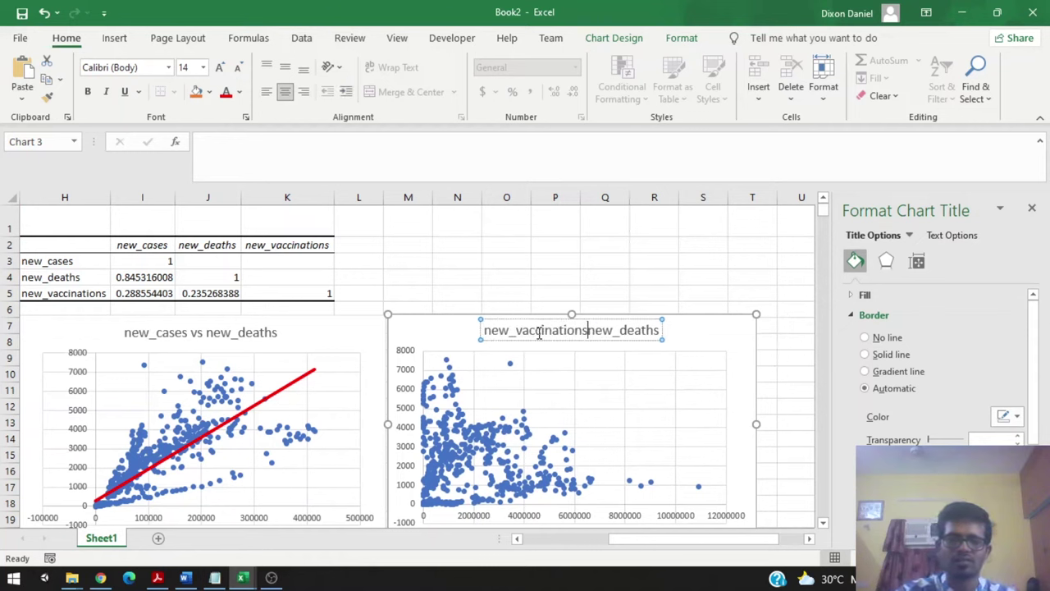
left_click(739, 325)
left_click(777, 325)
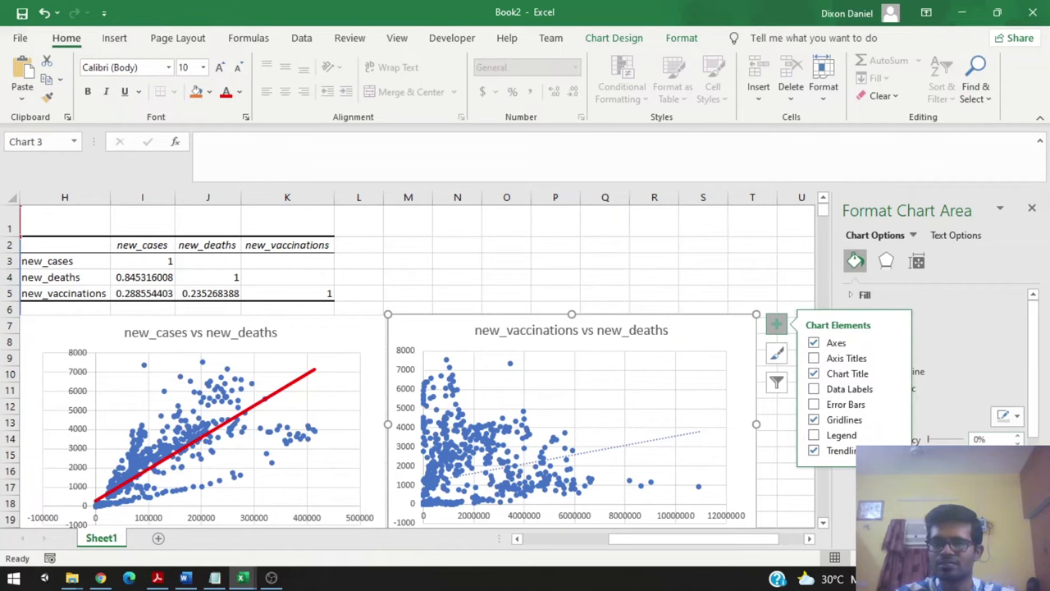
Format the trendline as a solid red line, 3 pt wide.
mouse_move(903, 451)
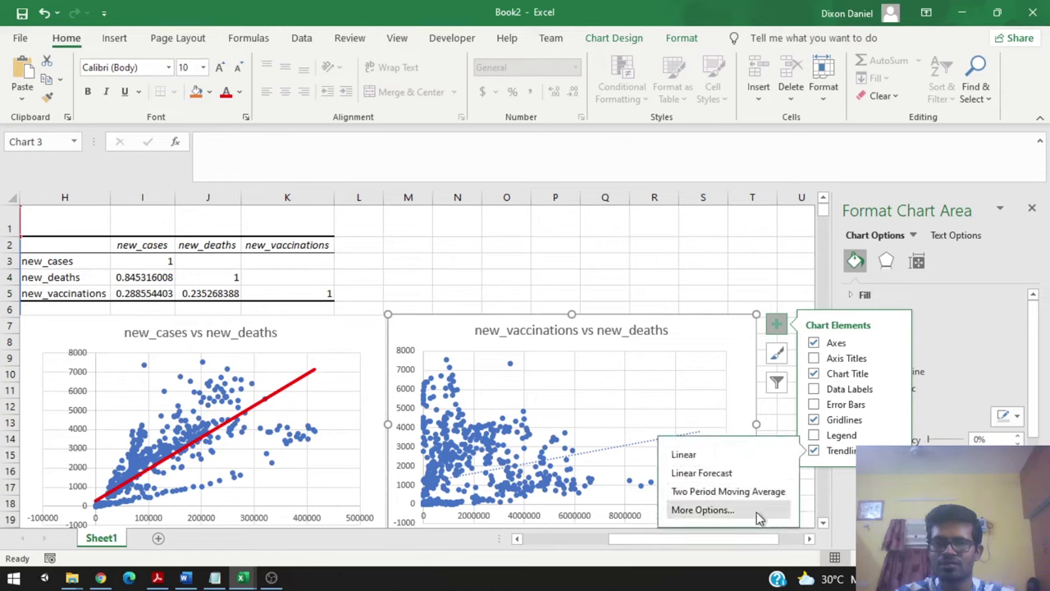
left_click(703, 510)
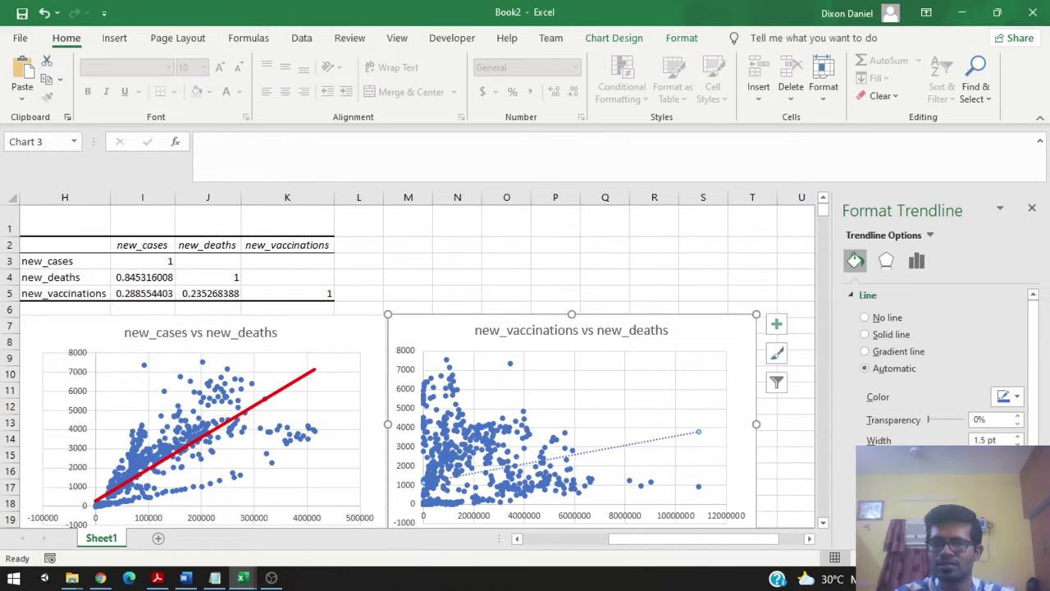
left_click(1018, 424)
left_click(1020, 438)
left_click(1020, 437)
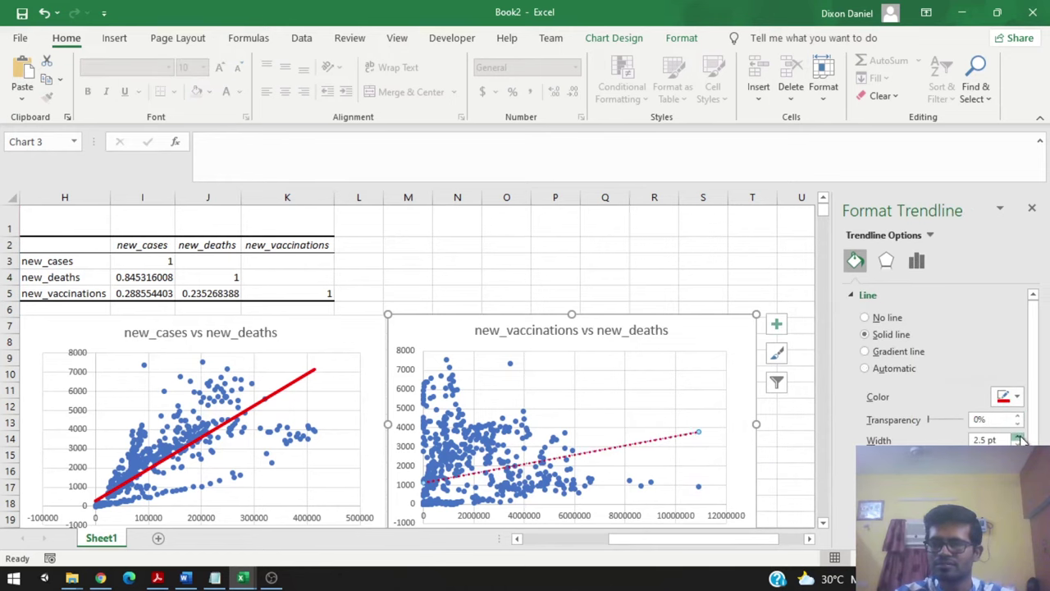
left_click(1020, 437)
left_click(1020, 437)
scroll(1020, 441, "down", 1)
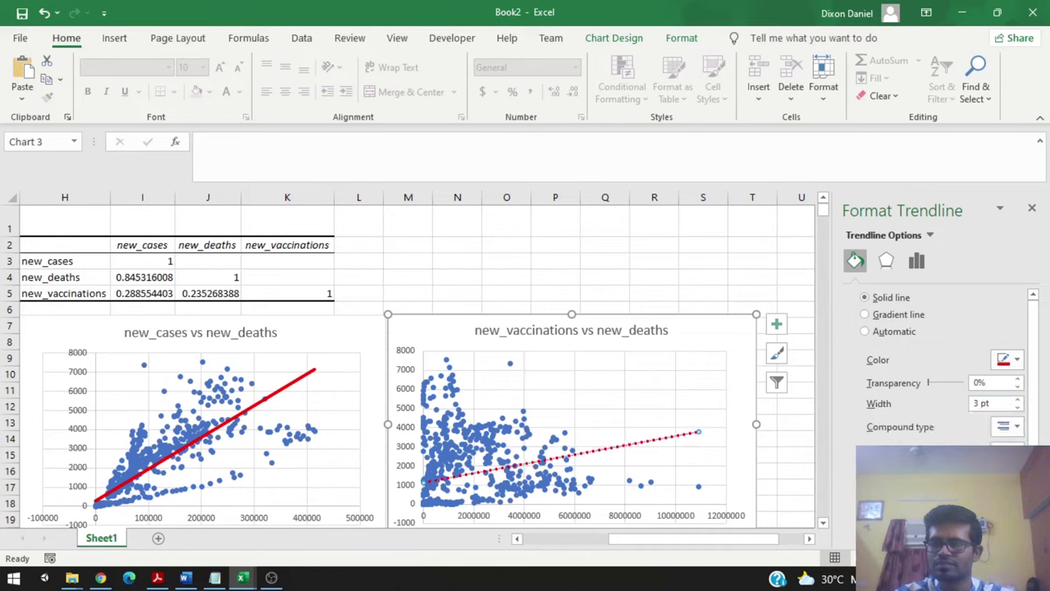
left_click(1009, 427)
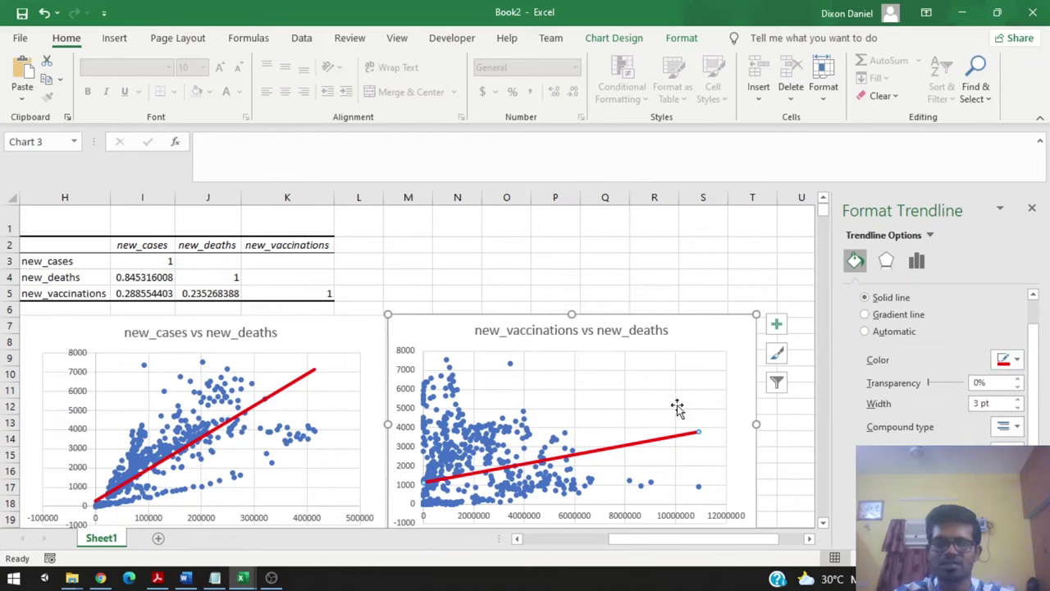
left_click(795, 453)
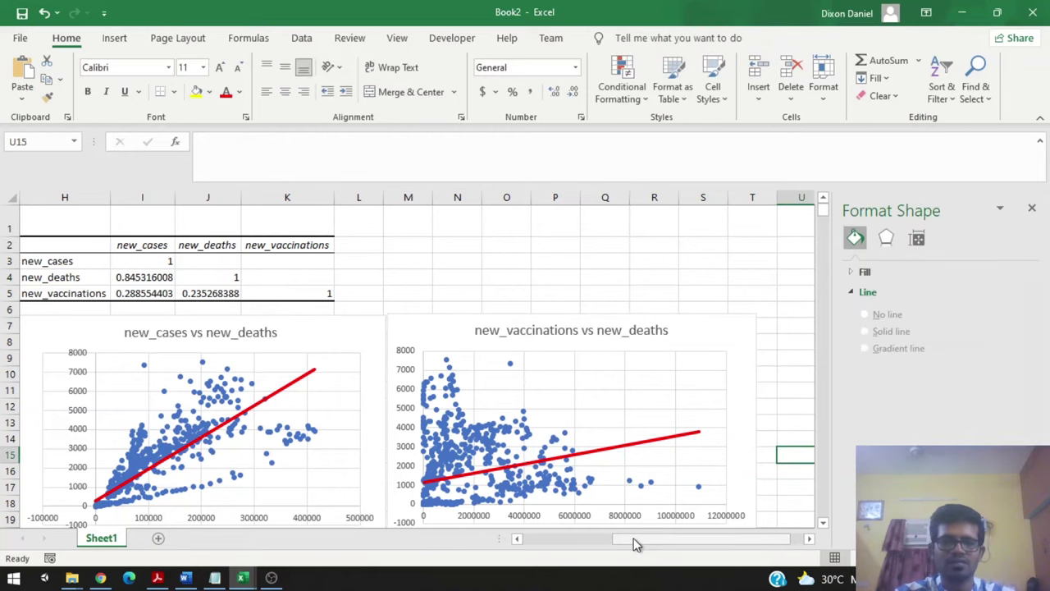
mouse_move(634, 540)
left_mouse_down()
mouse_move(618, 539)
mouse_move(631, 540)
left_mouse_up()
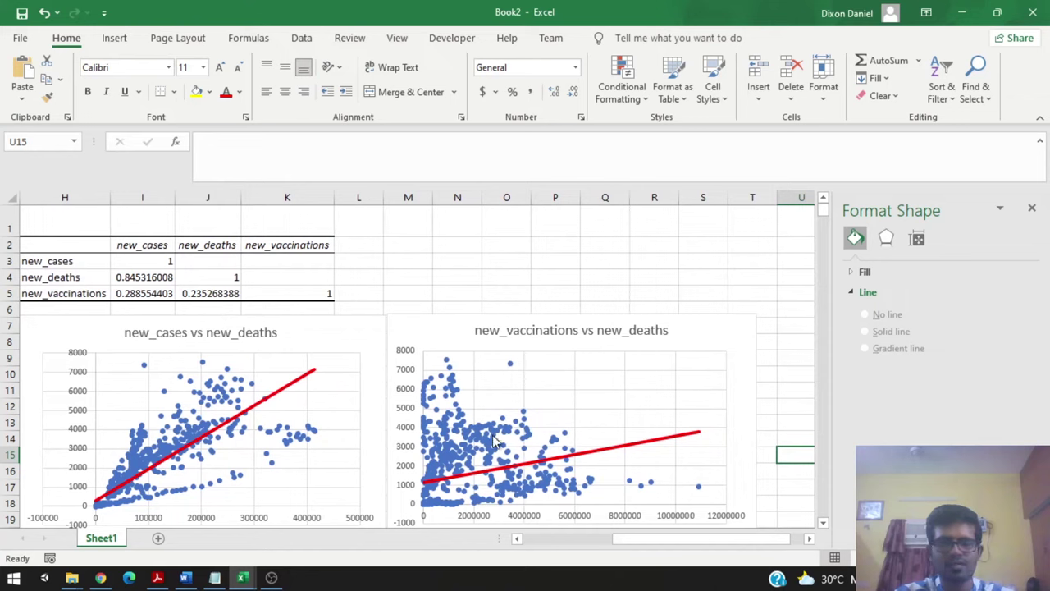
left_click_drag(72, 239, 301, 289)
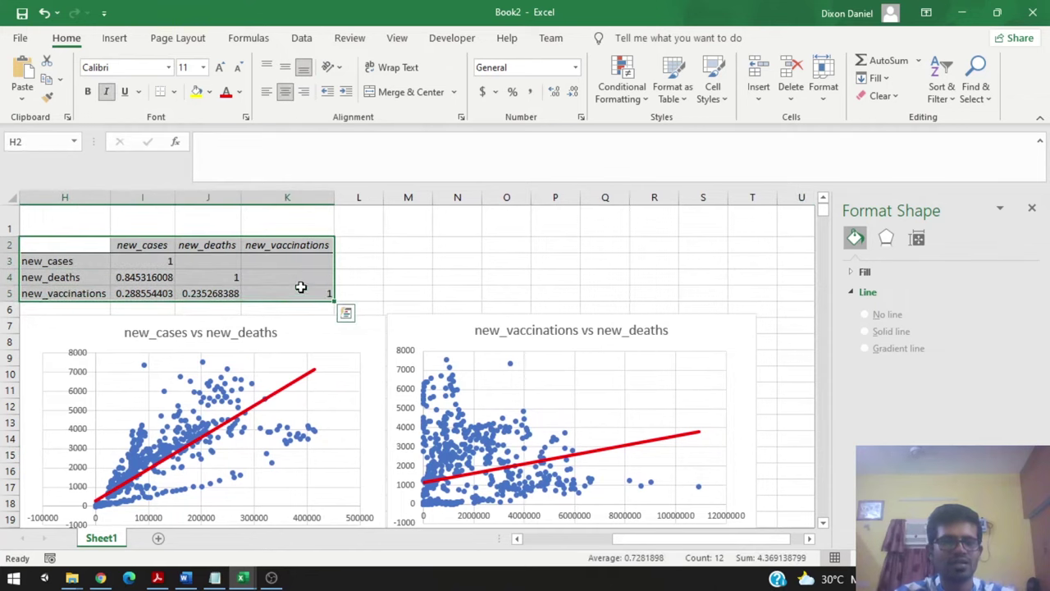
left_click(205, 244)
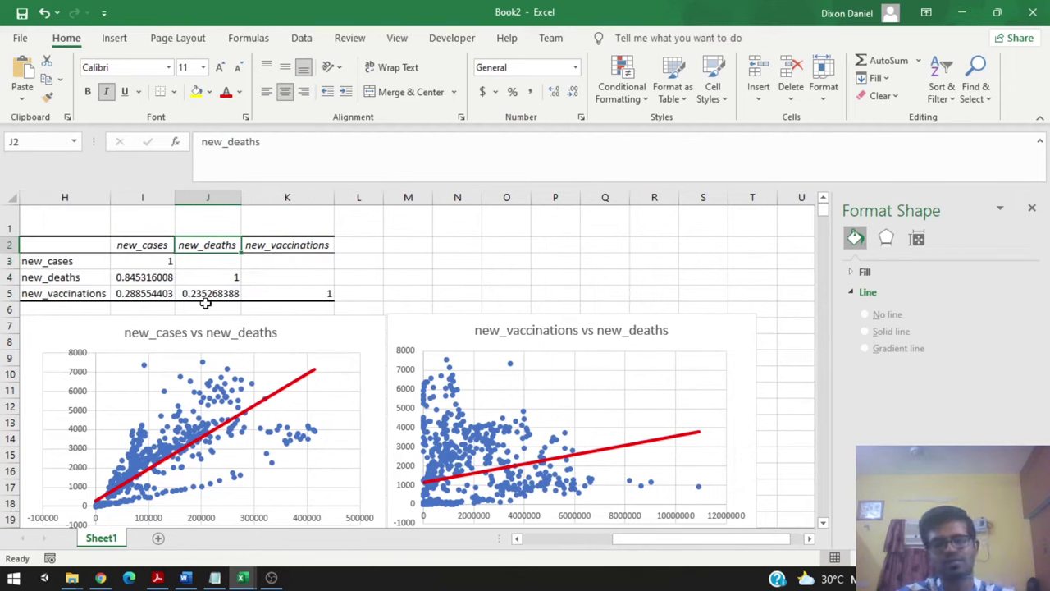
left_click(205, 292)
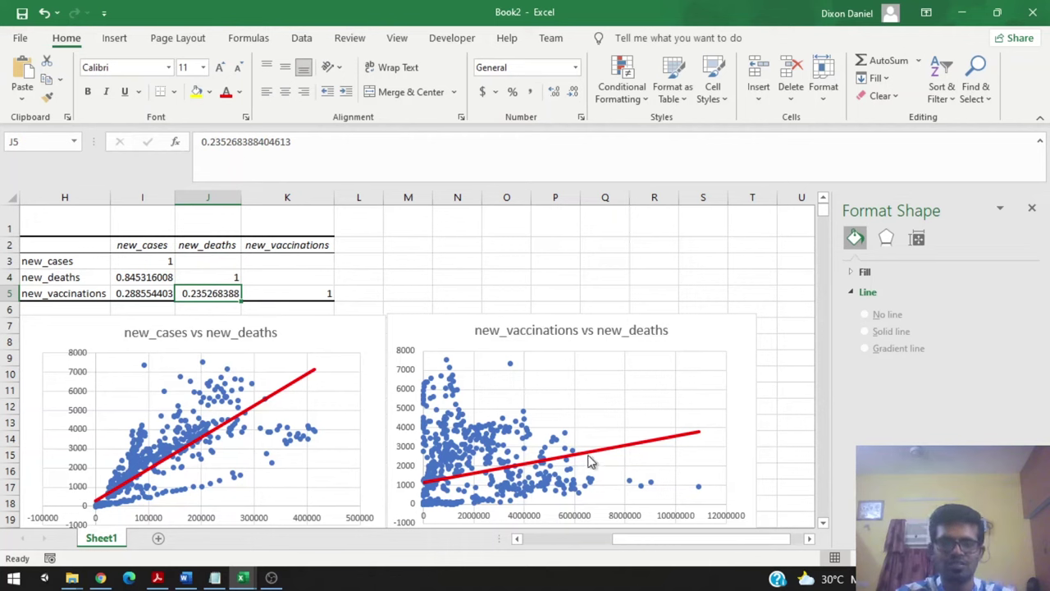
left_click(497, 469)
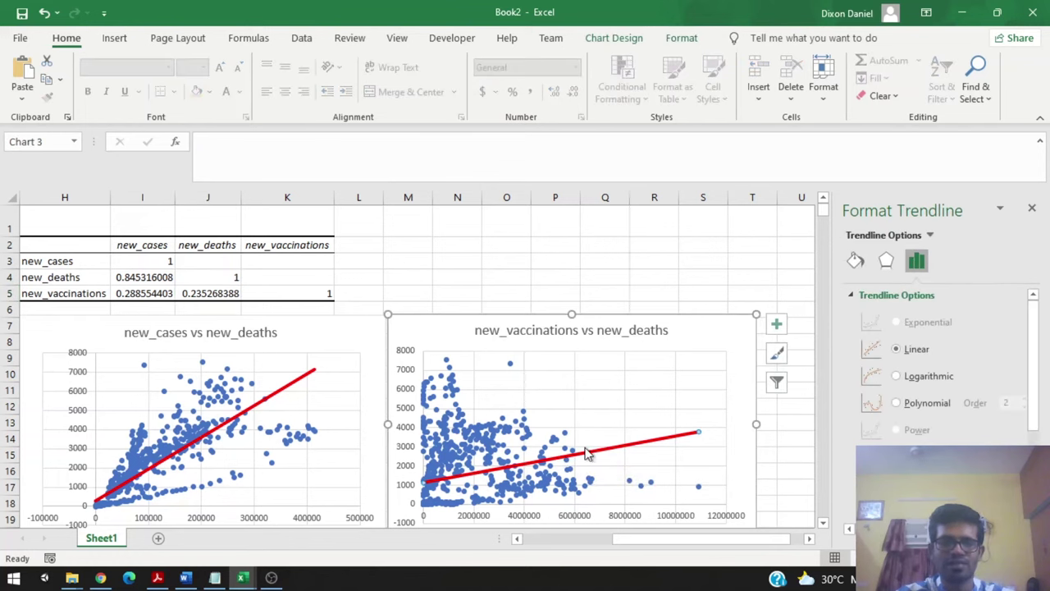
left_click(185, 400)
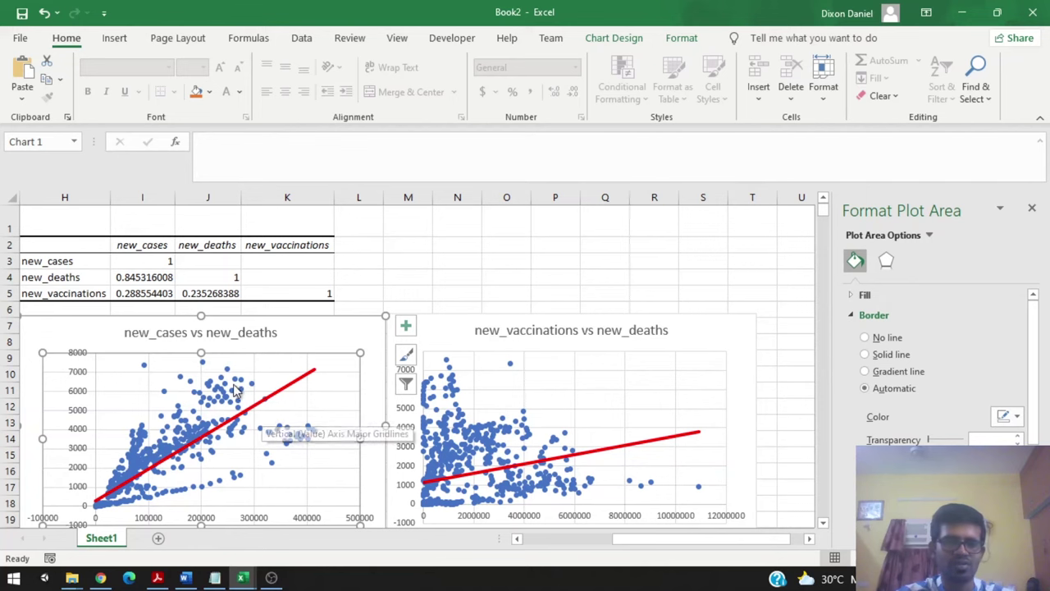
left_click(590, 408)
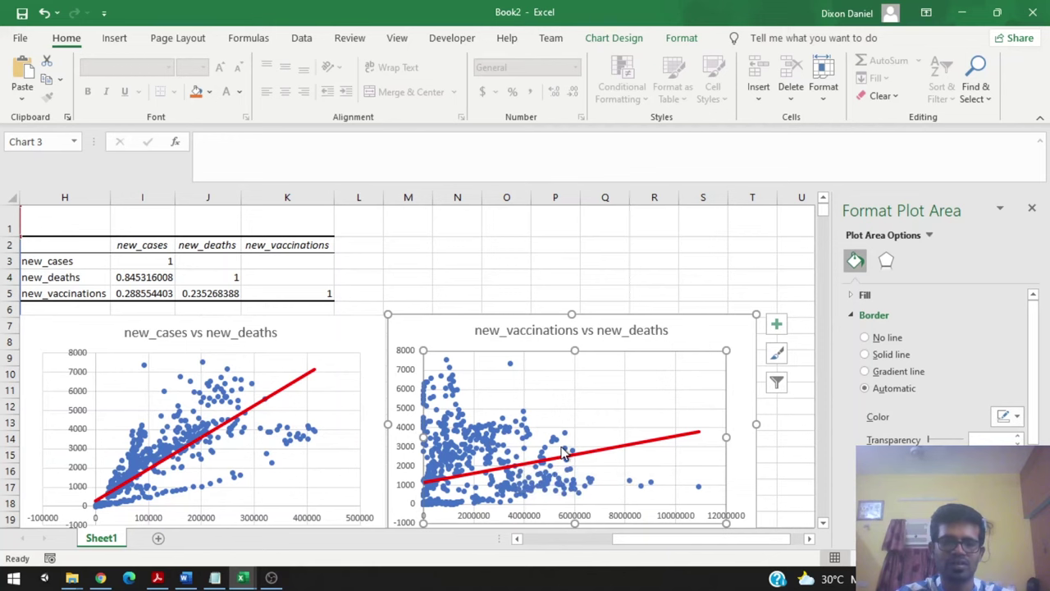
left_click(462, 474)
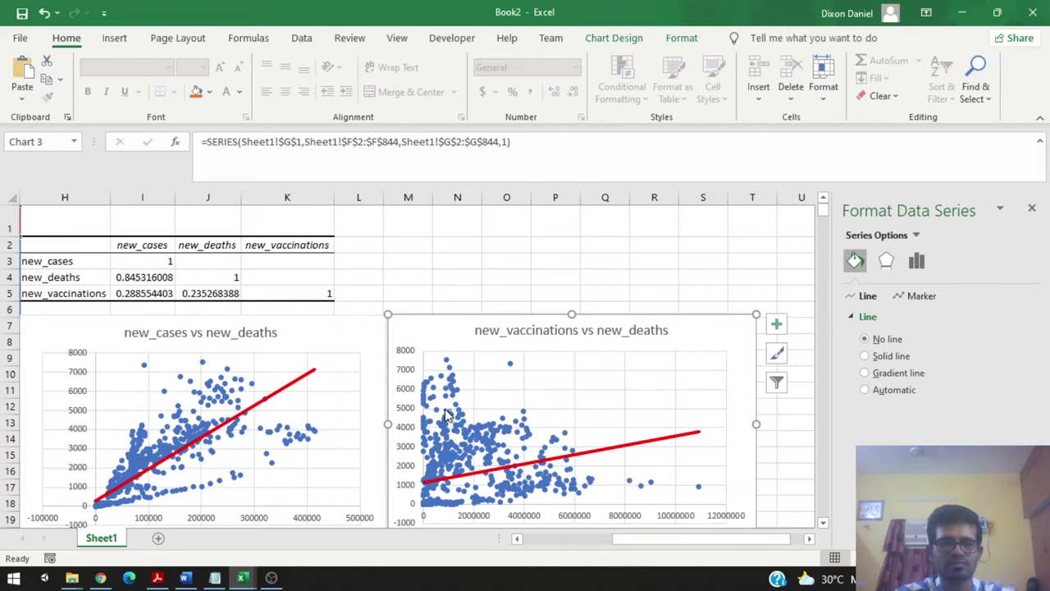
left_click(446, 414)
scroll(444, 415, "down", 1)
scroll(444, 414, "up", 1)
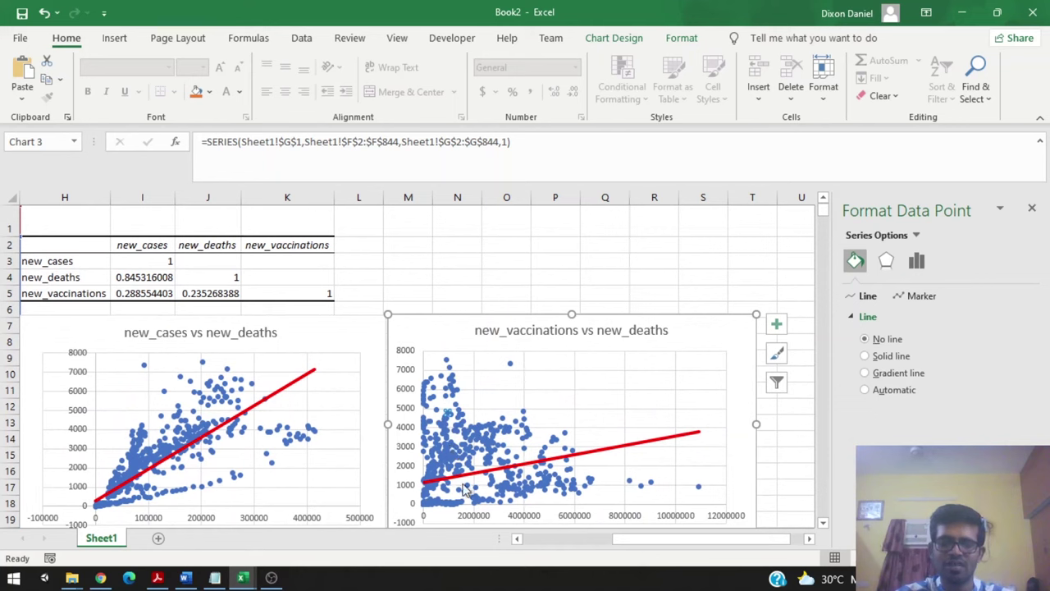
left_click(1018, 410)
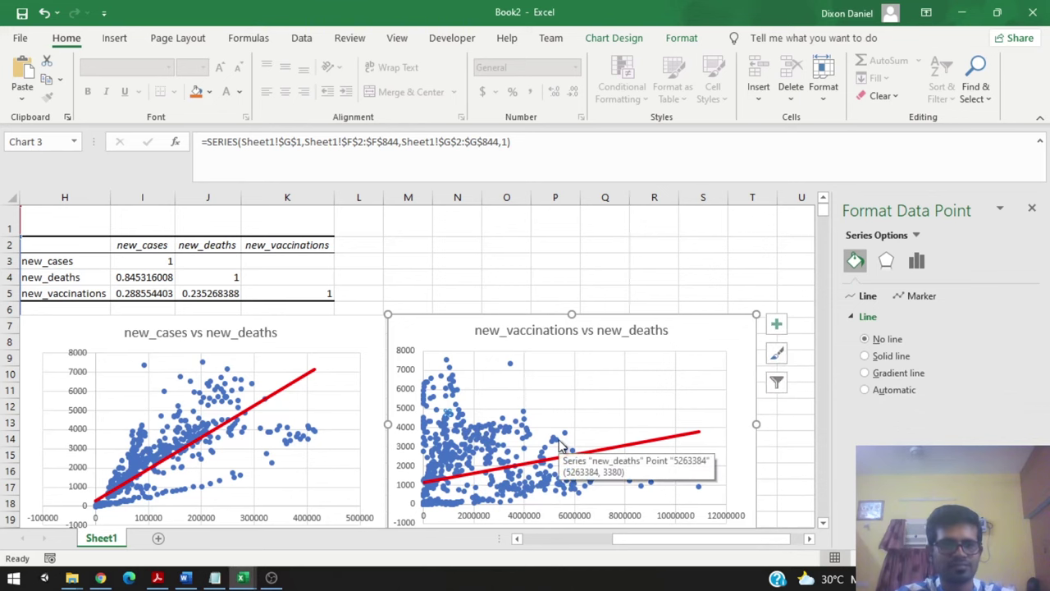
scroll(561, 444, "down", 1)
scroll(561, 444, "up", 1)
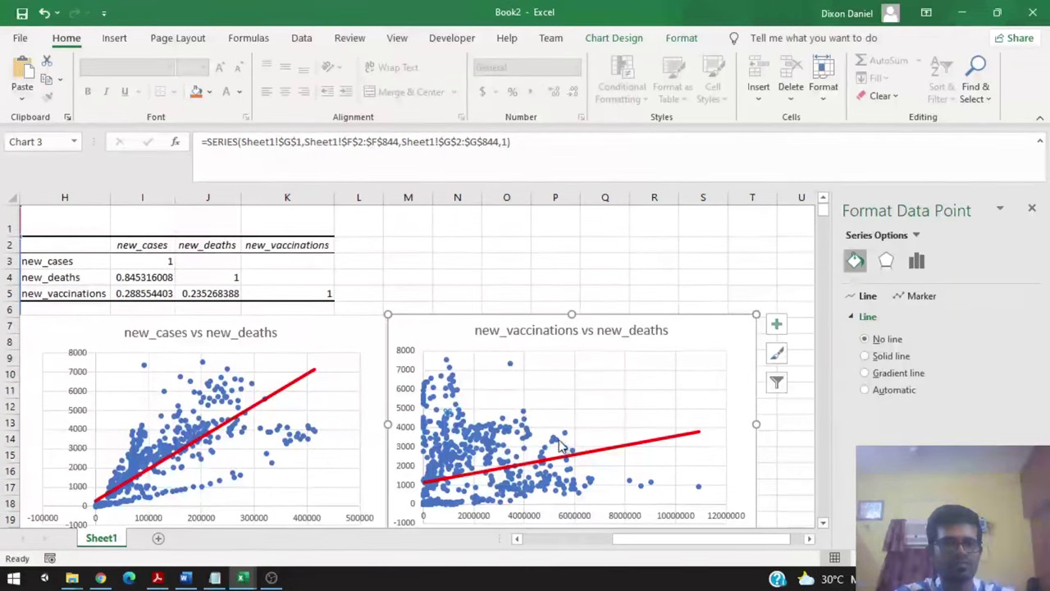
left_click(287, 326)
left_click(469, 329)
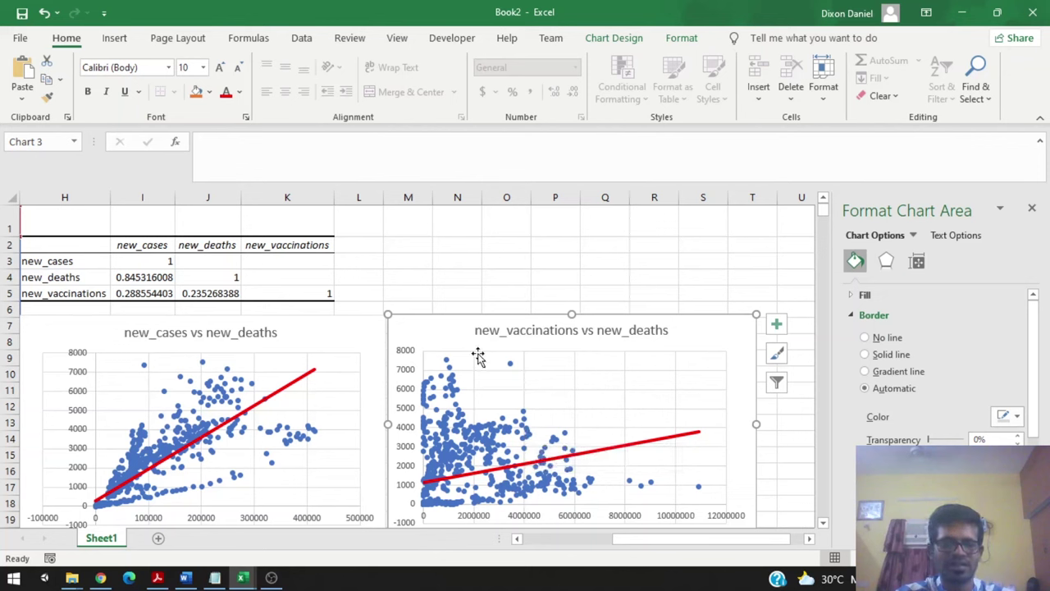
left_click(361, 334)
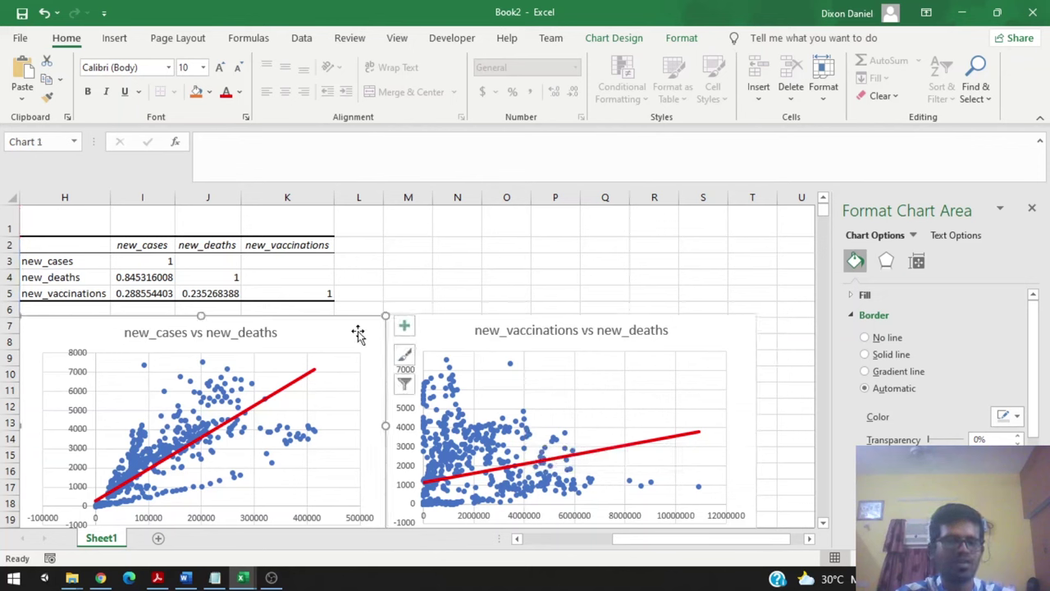
left_click(449, 345)
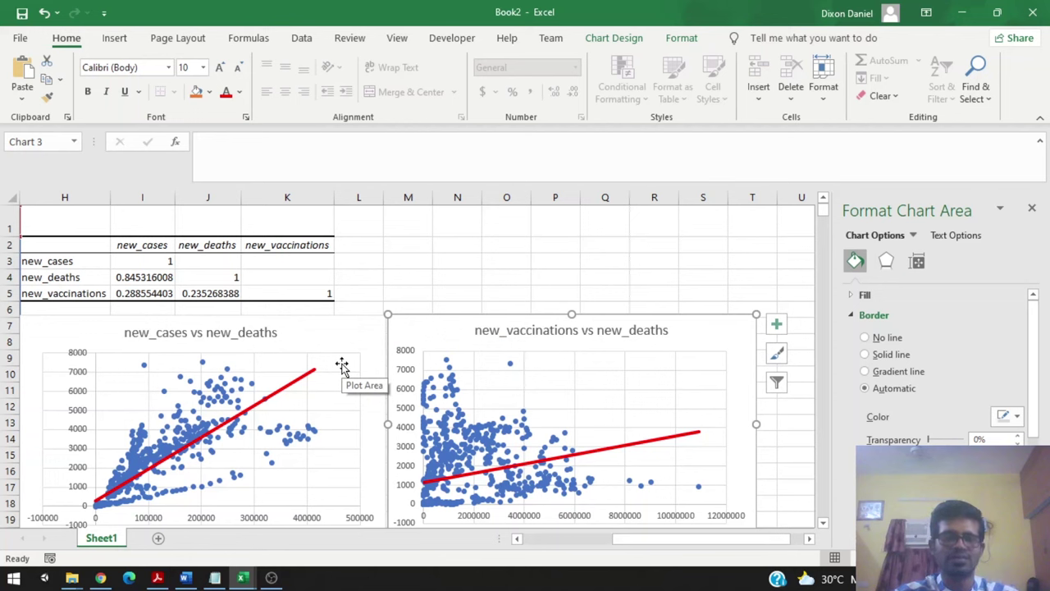
left_click(357, 340)
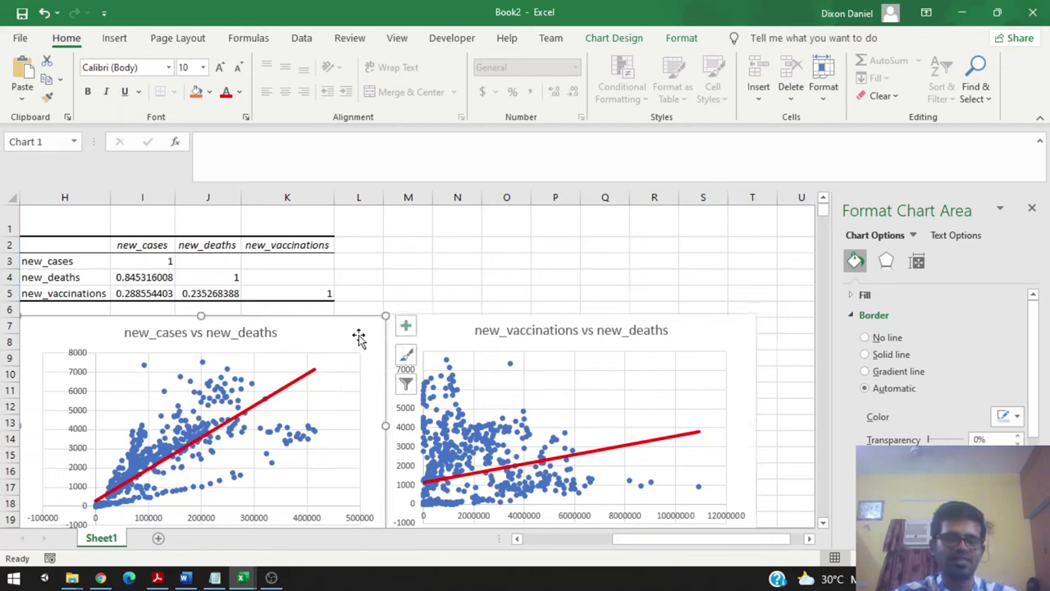
left_click(645, 344)
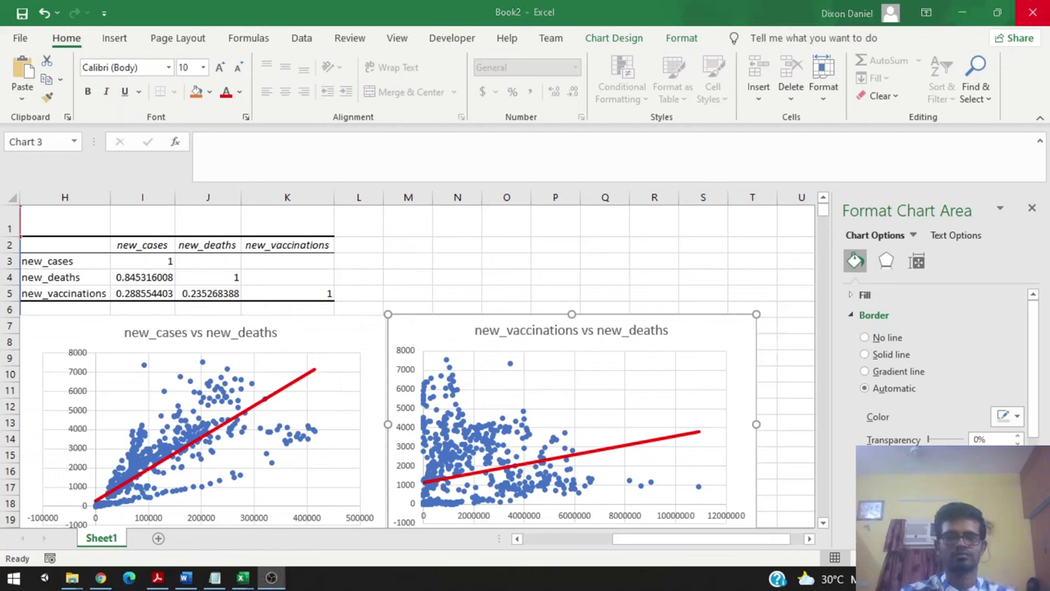